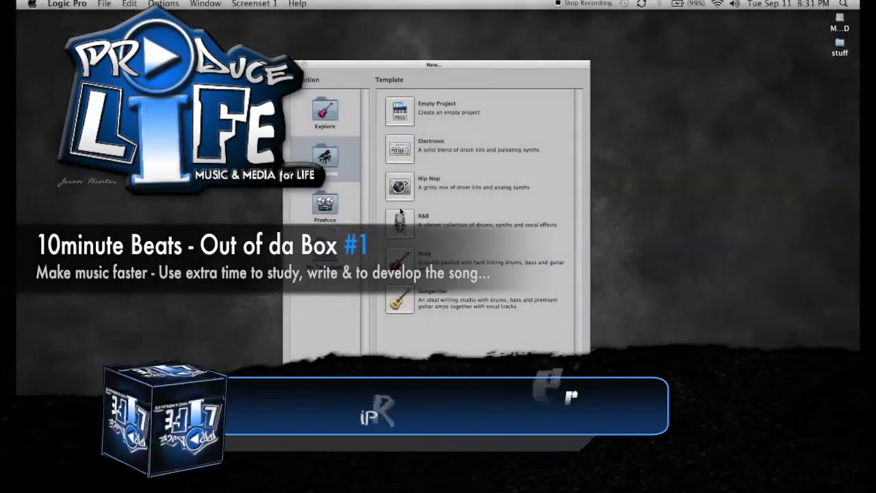
Create the new project from the Pop R&B template
{"action": "double_click", "coordinate": [400, 214]}
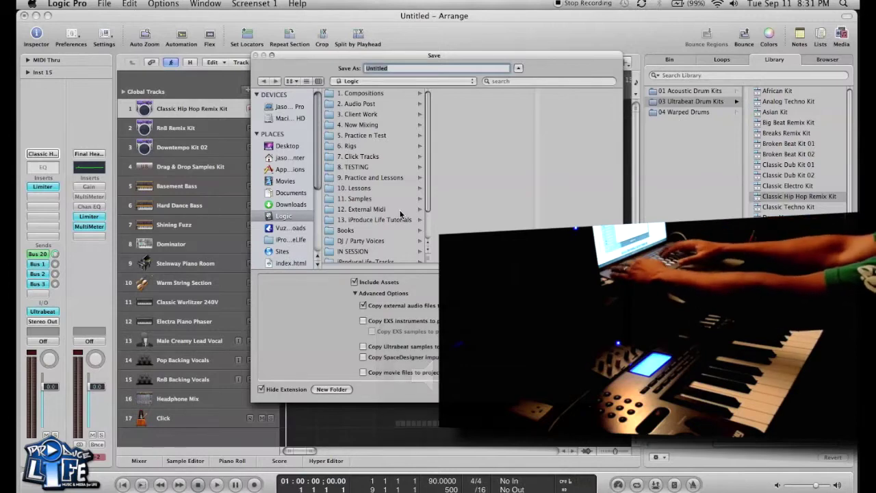
Save the project as 'Out of da Box #1' in Compositions > Beats
{"action": "type", "text": "Out of"}
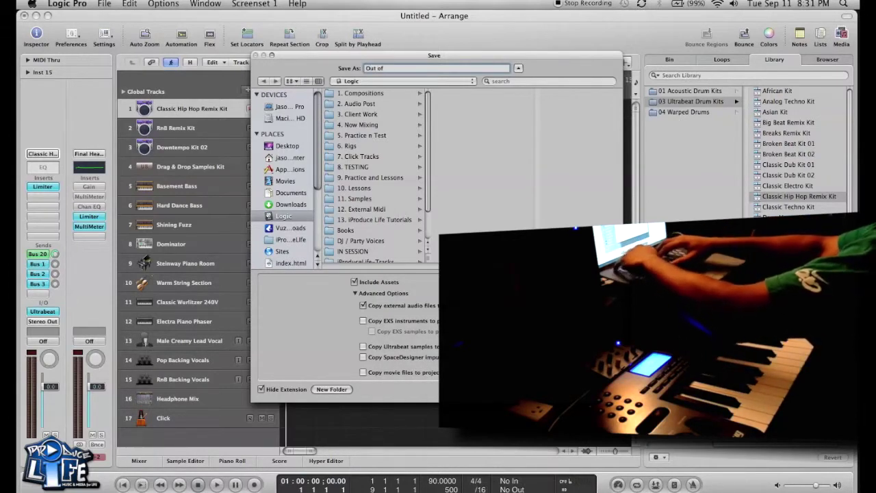
{"action": "type", "text": " da Box"}
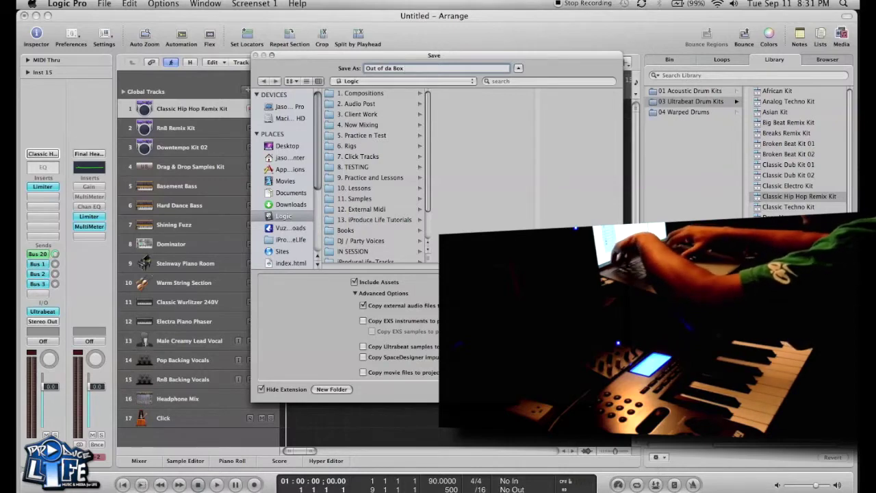
{"action": "type", "text": "1"}
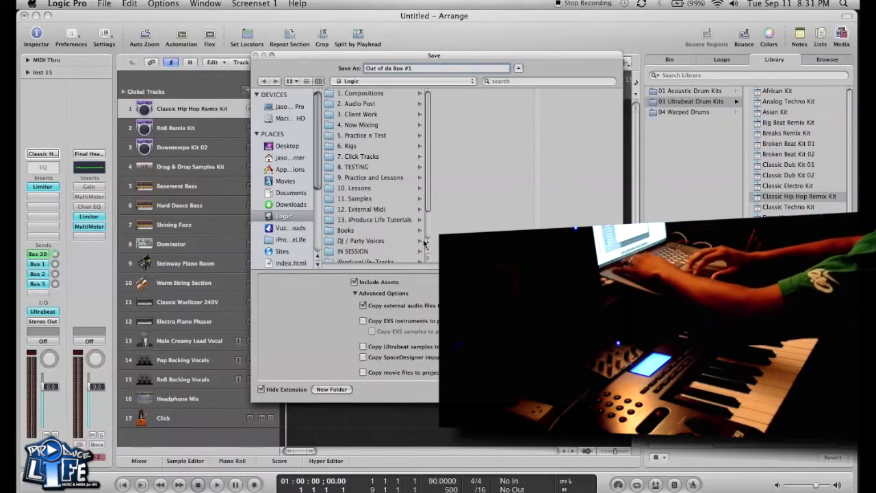
{"action": "left_click", "coordinate": [366, 95]}
{"action": "left_click", "coordinate": [452, 114]}
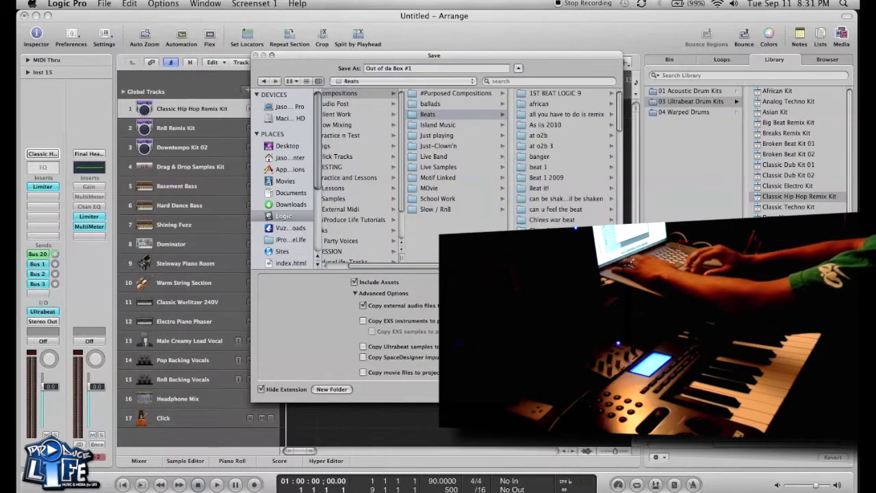
{"action": "key", "text": "Return"}
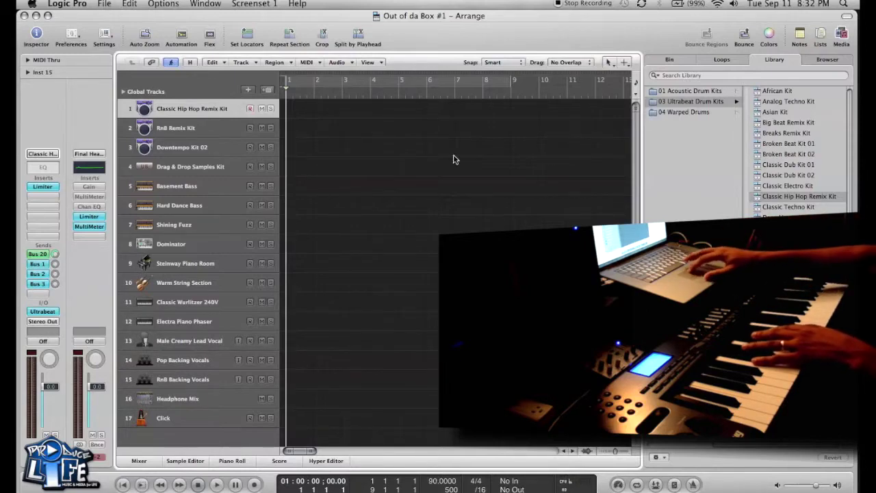
Cycle bars 1–5 and delete the Drag & Drop Samples Kit track
{"action": "left_click", "coordinate": [393, 83]}
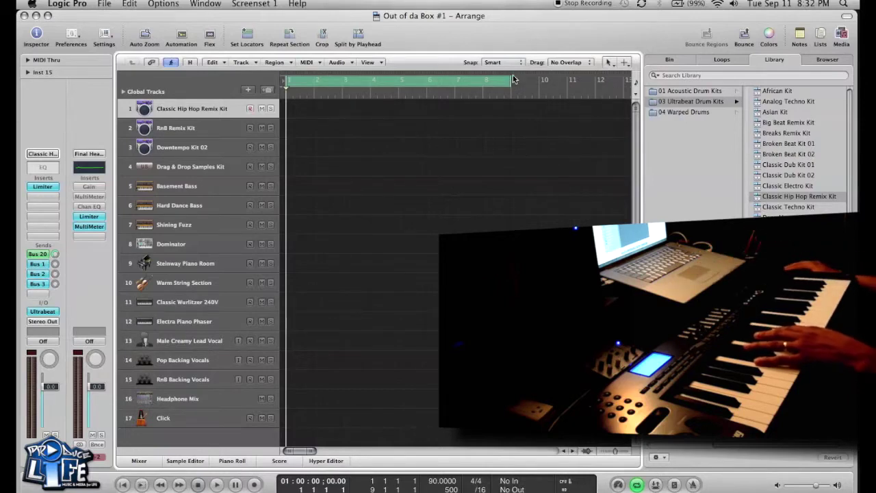
{"action": "left_click_drag", "start_coordinate": [507, 84], "coordinate": [395, 83]}
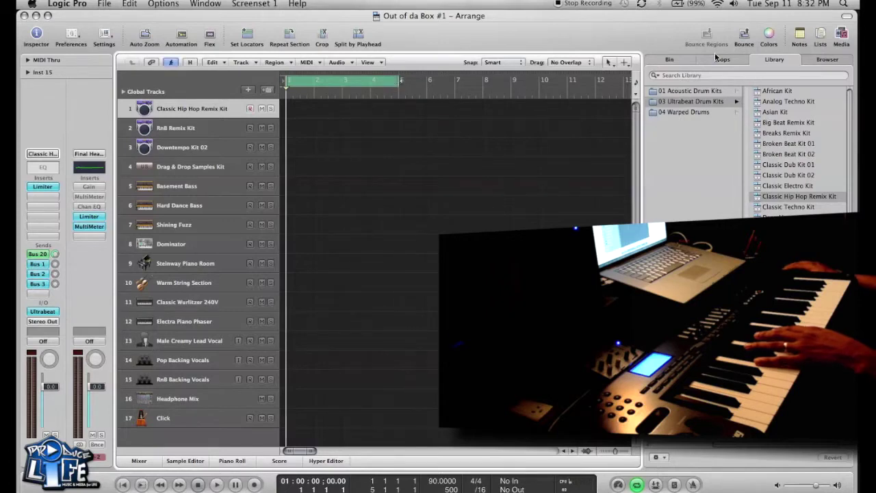
{"action": "left_click", "coordinate": [183, 130]}
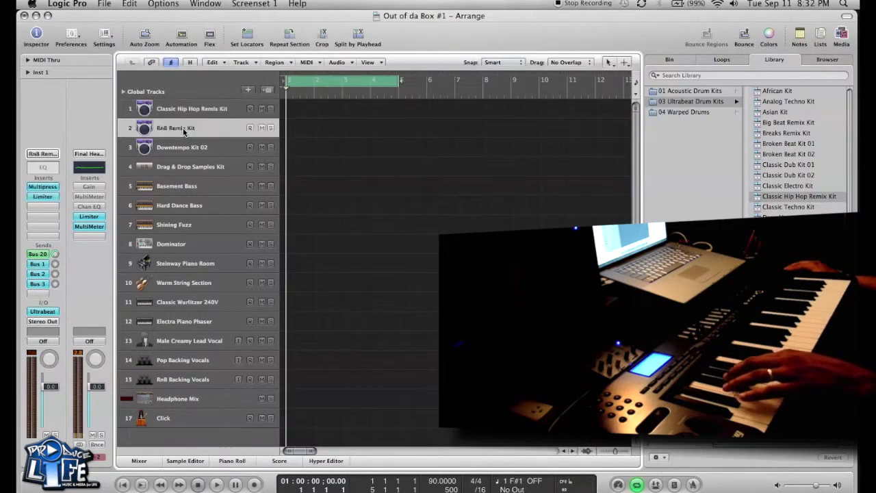
{"action": "left_click", "coordinate": [176, 159]}
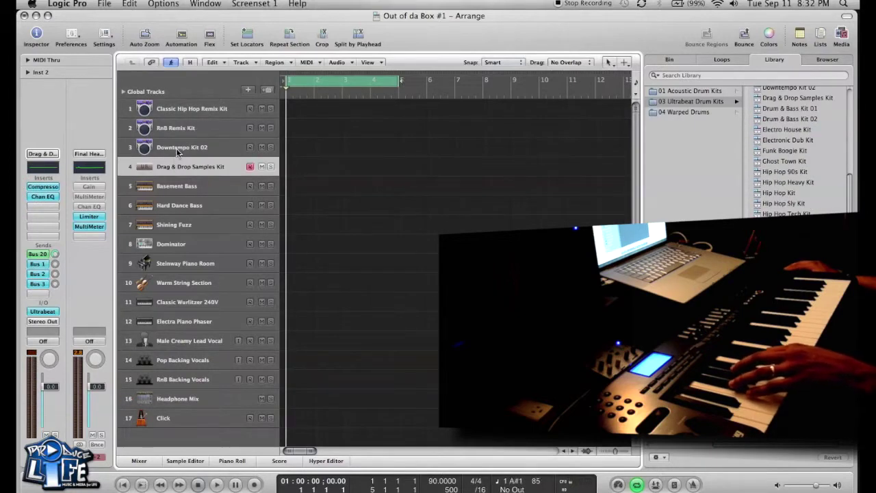
{"action": "left_click", "coordinate": [176, 148]}
{"action": "left_click", "coordinate": [178, 164]}
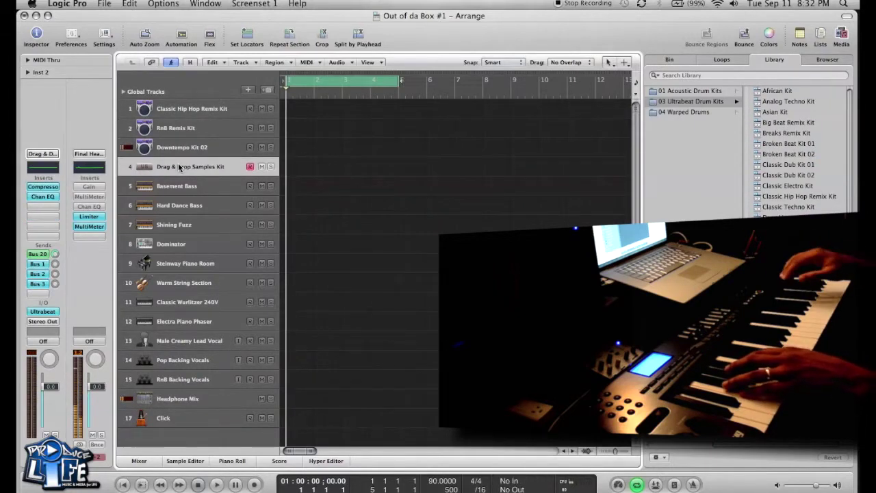
{"action": "key", "text": "super+BackSpace"}
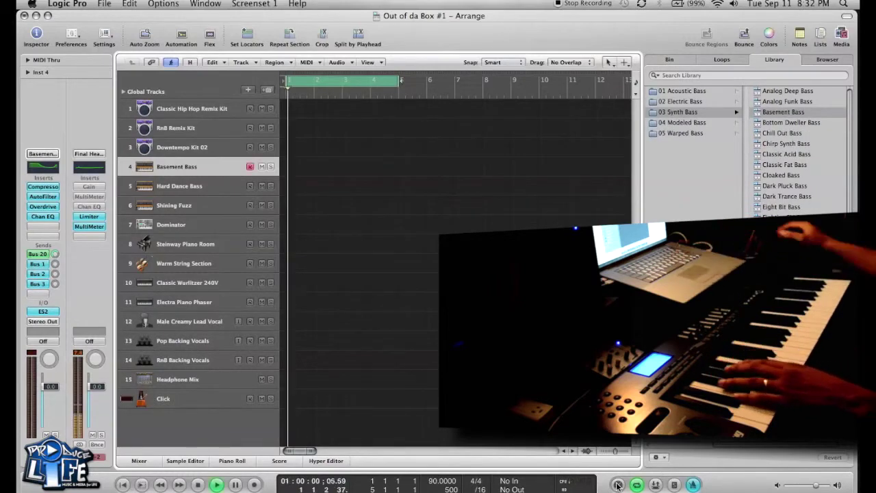
Play the loop and raise the tempo from 90 to 100 BPM
{"action": "key", "text": "space"}
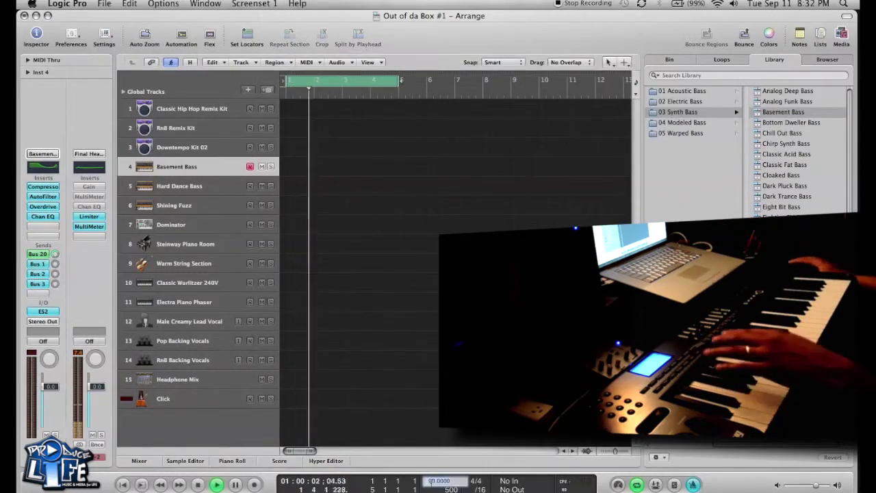
{"action": "type", "text": "100"}
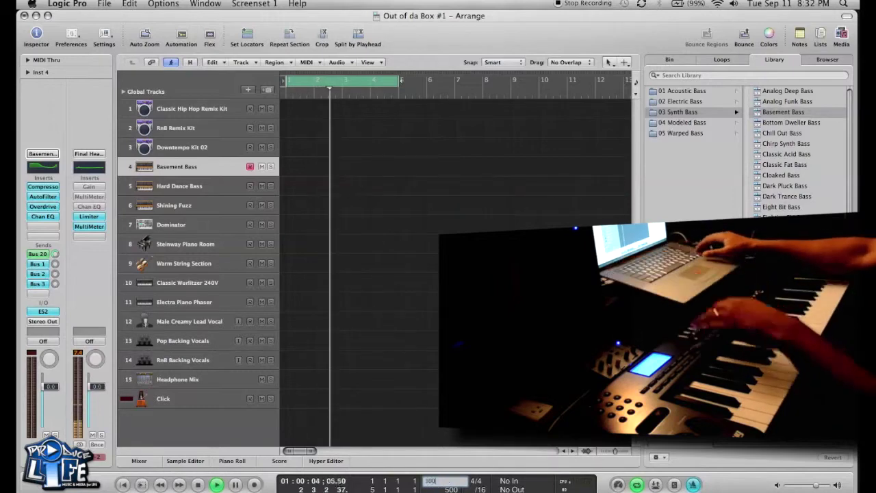
{"action": "key", "text": "Return"}
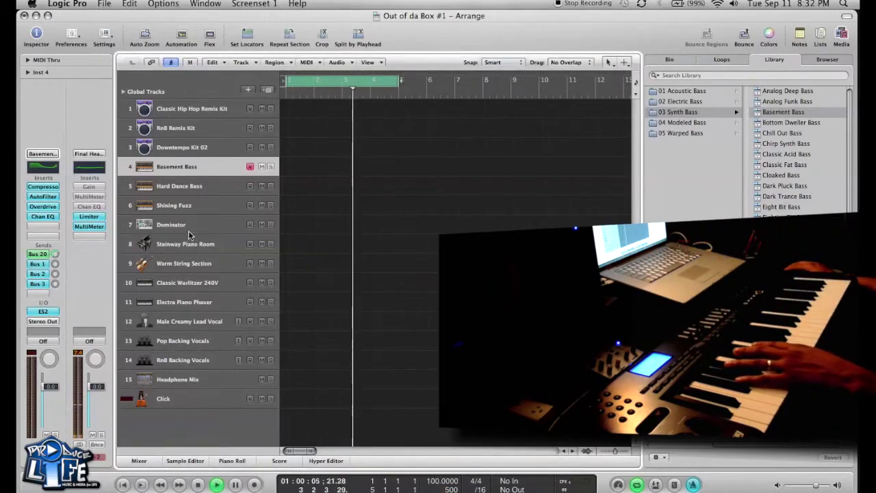
{"action": "left_click", "coordinate": [198, 126]}
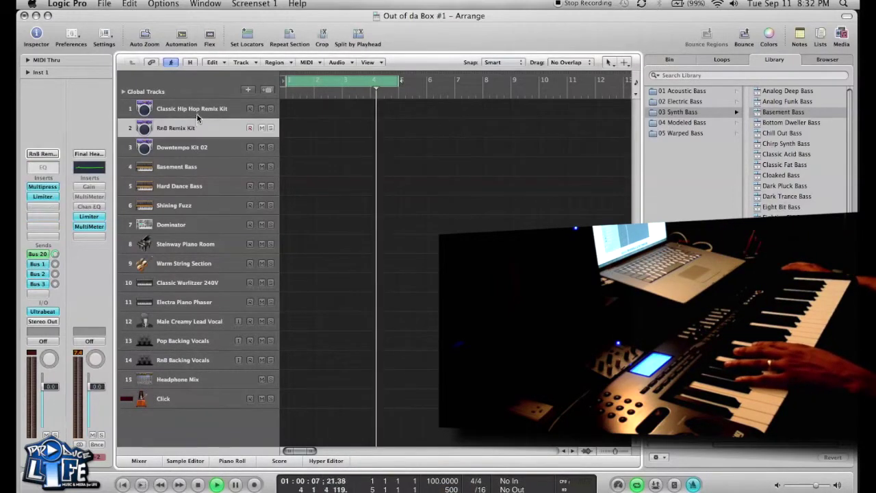
{"action": "left_click", "coordinate": [201, 111]}
Add a Seventies Kit software instrument track and move it to position 4
{"action": "left_click", "coordinate": [248, 91]}
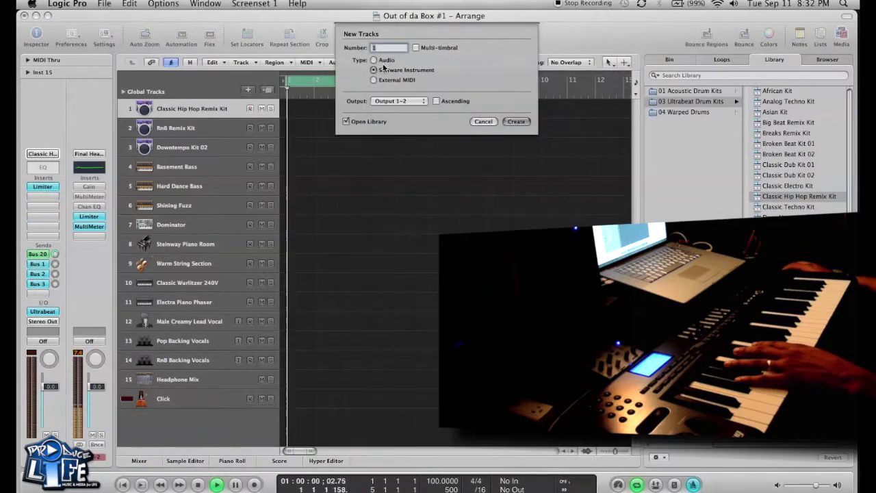
{"action": "left_click", "coordinate": [516, 121]}
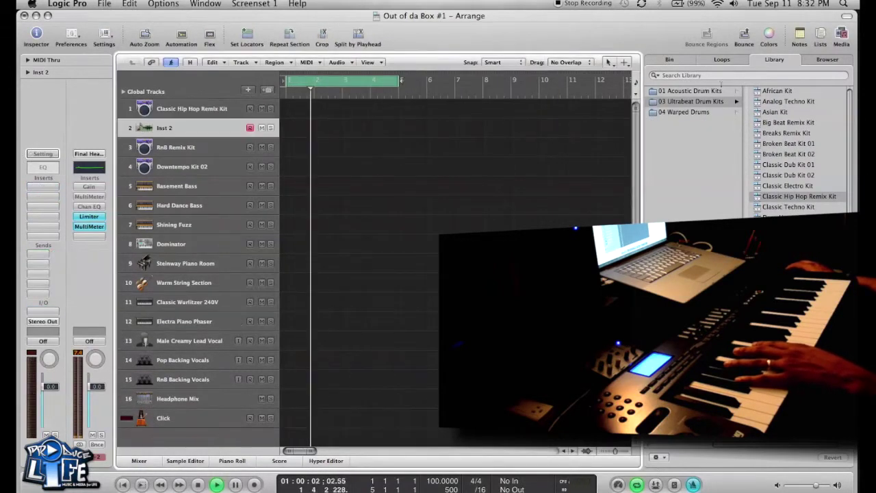
{"action": "left_click", "coordinate": [712, 93]}
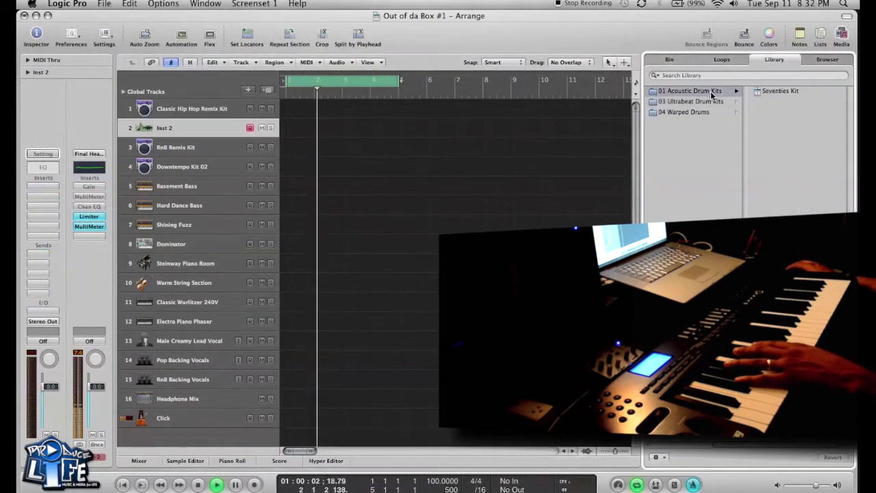
{"action": "left_click", "coordinate": [785, 92]}
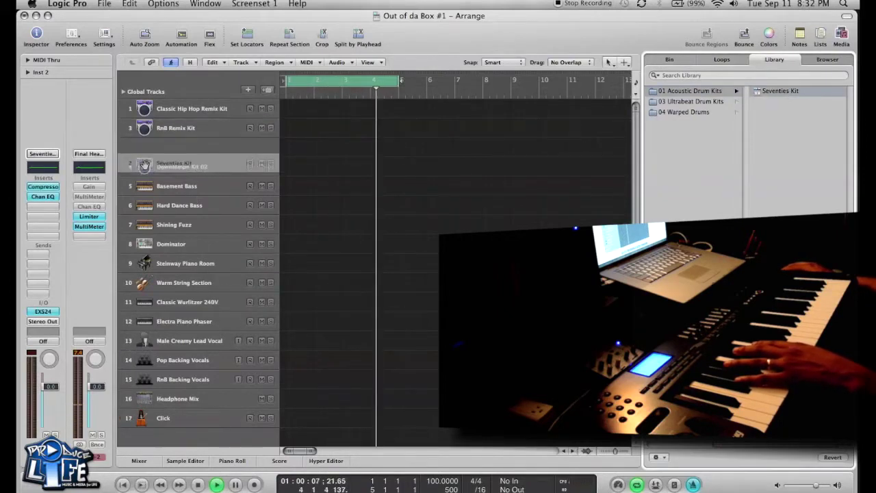
{"action": "left_click_drag", "start_coordinate": [146, 128], "coordinate": [146, 166]}
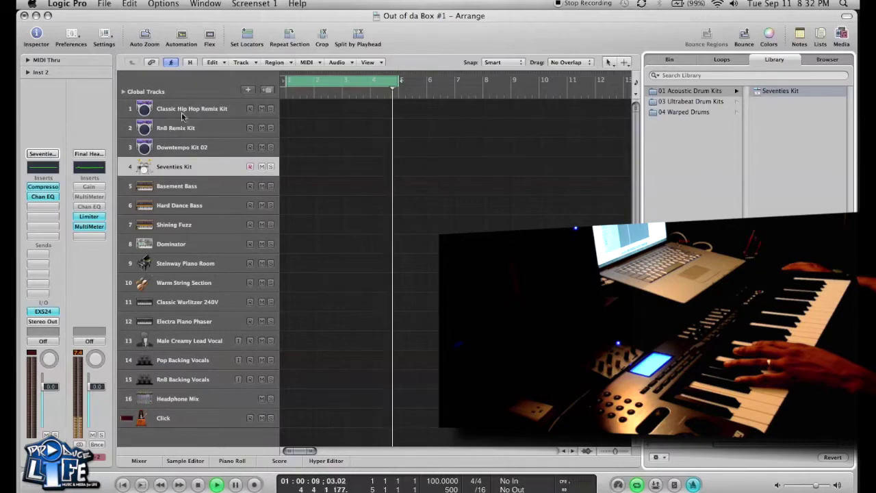
Audition the Classic Hip Hop Remix Kit and Seventies Kit tracks over the loop
{"action": "left_click", "coordinate": [234, 107]}
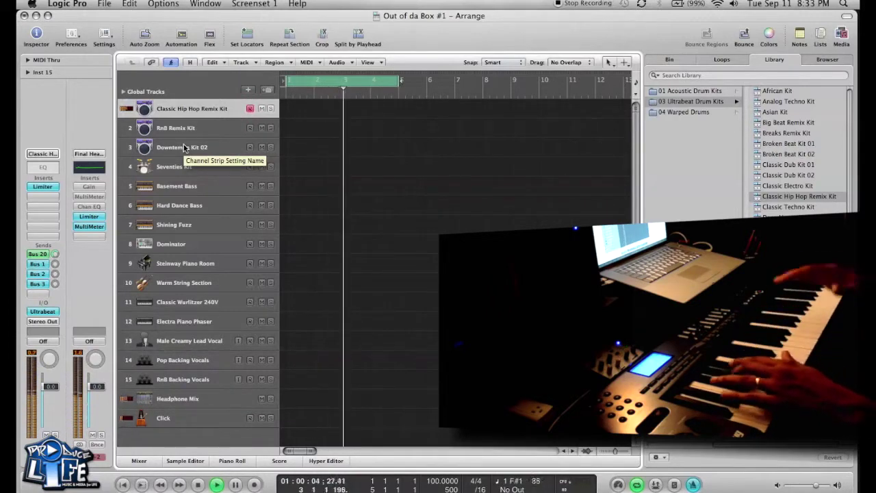
{"action": "key", "text": "space"}
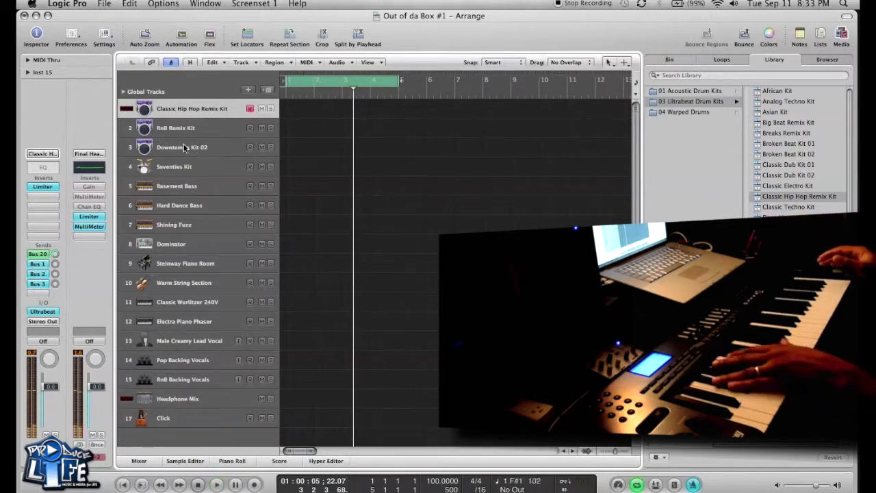
{"action": "left_click", "coordinate": [183, 166]}
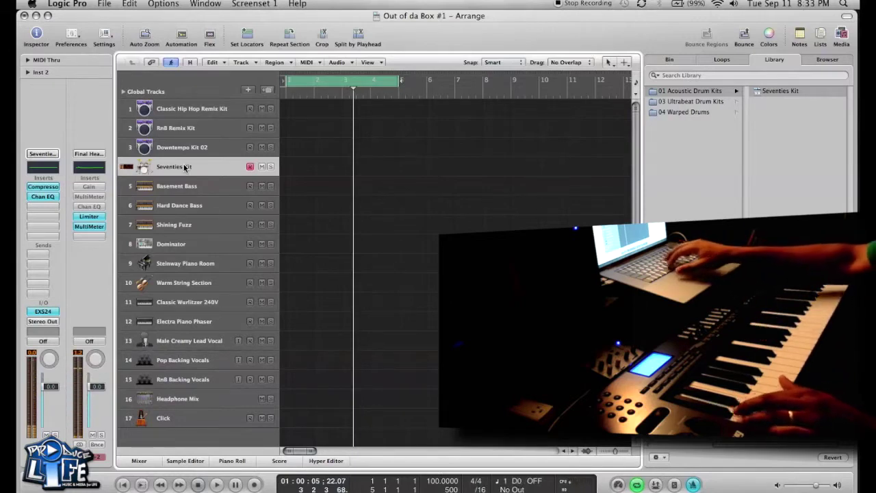
{"action": "key", "text": "Return"}
{"action": "key", "text": "space"}
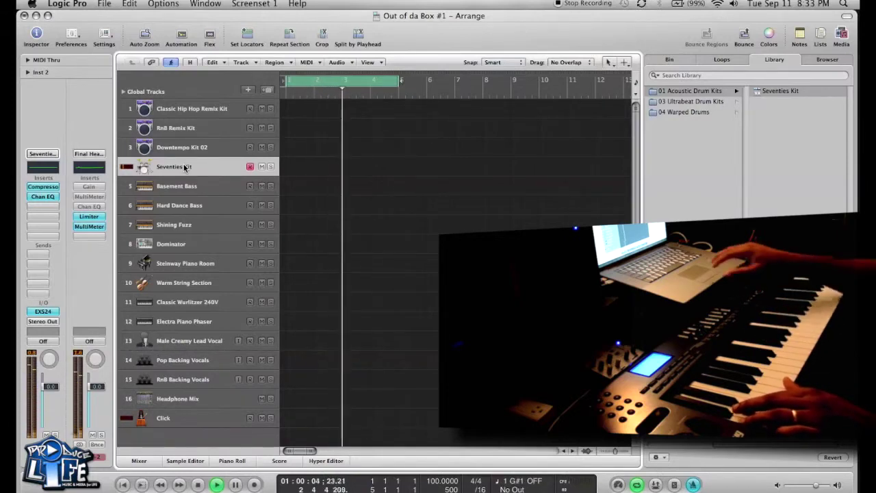
{"action": "left_click", "coordinate": [171, 109]}
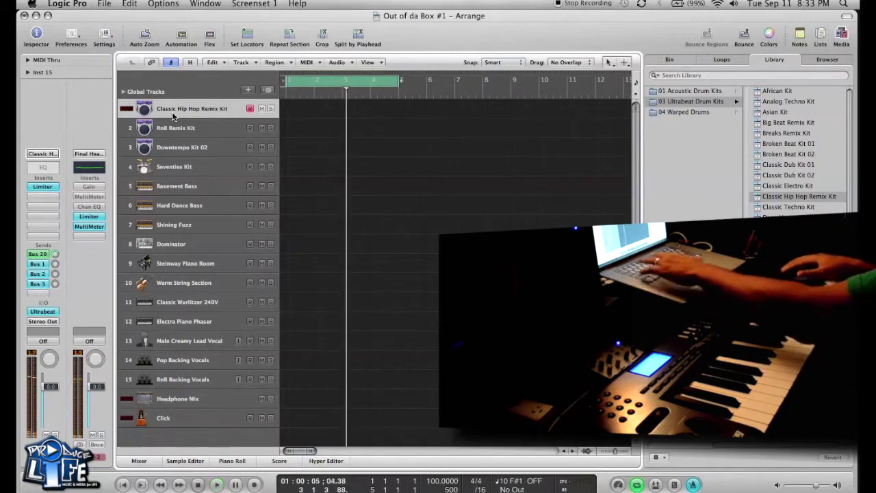
Record a Classic Hip Hop Remix Kit drum part over bars 1–5 and play it back
{"action": "key", "text": "r"}
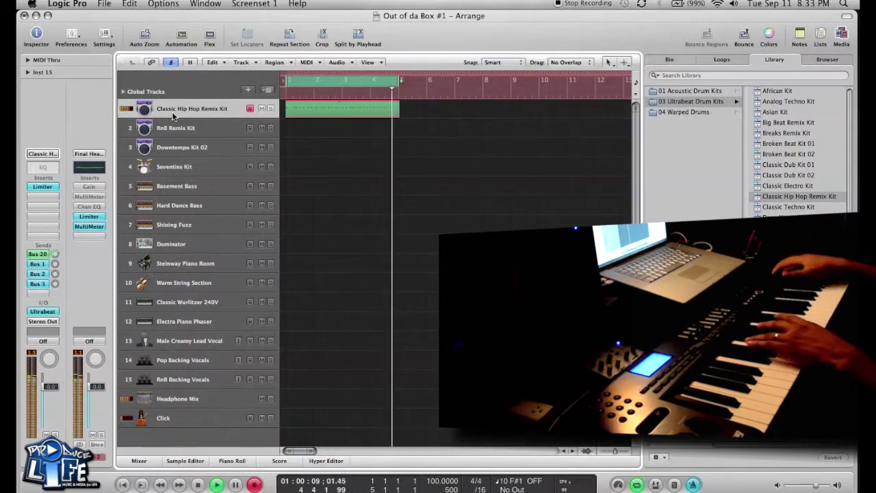
{"action": "key", "text": "space"}
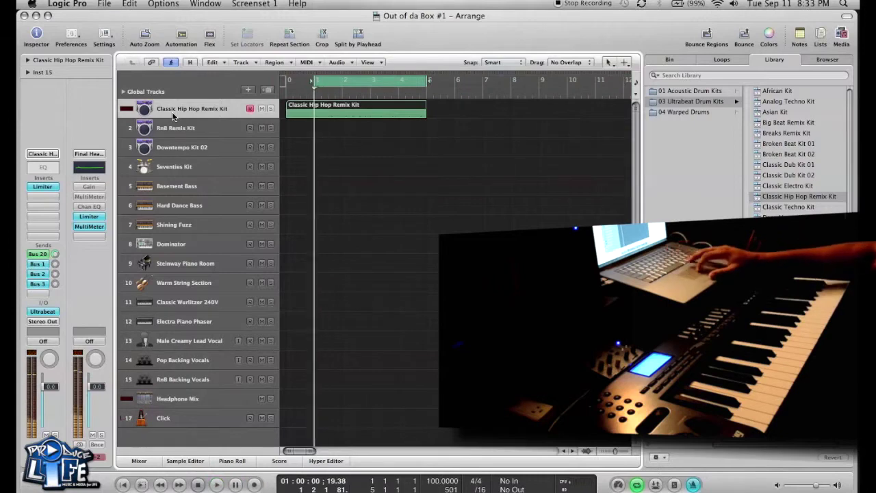
{"action": "key", "text": "space"}
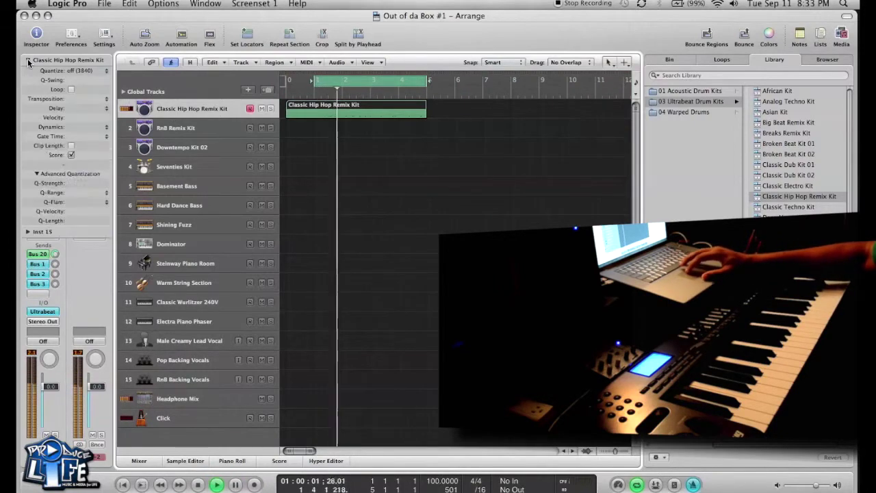
Leave the region's Quantize off and select the RnB Remix Kit track
{"action": "left_click", "coordinate": [77, 71]}
{"action": "left_click", "coordinate": [87, 18]}
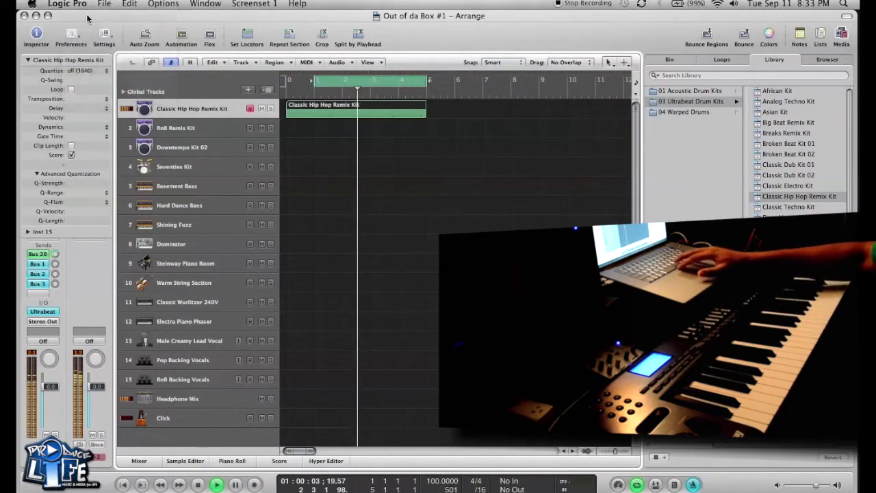
{"action": "left_click", "coordinate": [27, 61]}
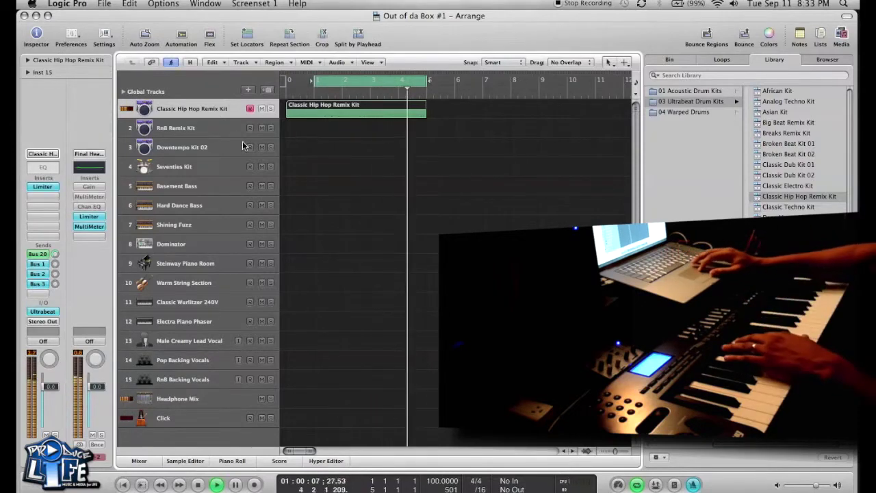
{"action": "left_click", "coordinate": [204, 128]}
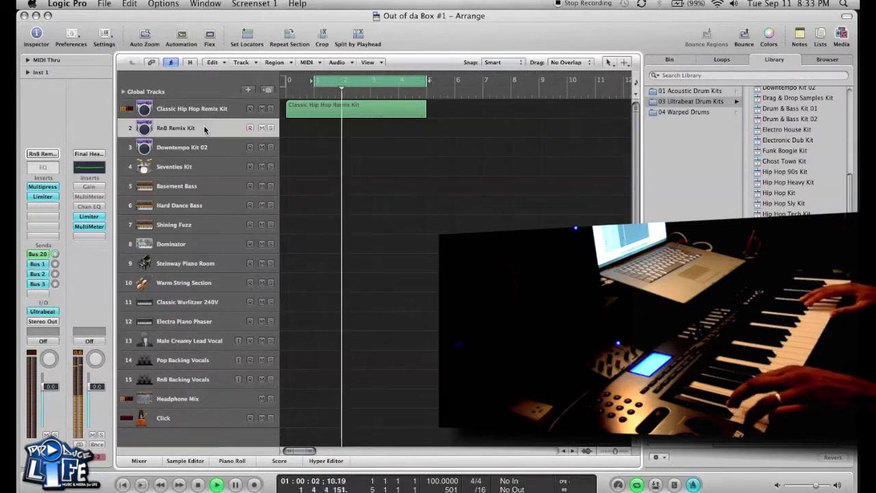
Load Electro House Kit onto the RnB Remix Kit track (track 2)
{"action": "left_click", "coordinate": [196, 145]}
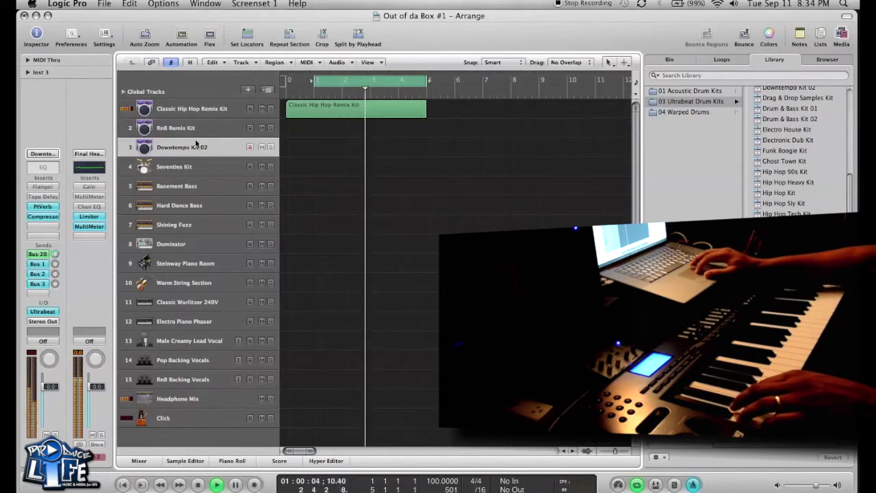
{"action": "left_click", "coordinate": [196, 131]}
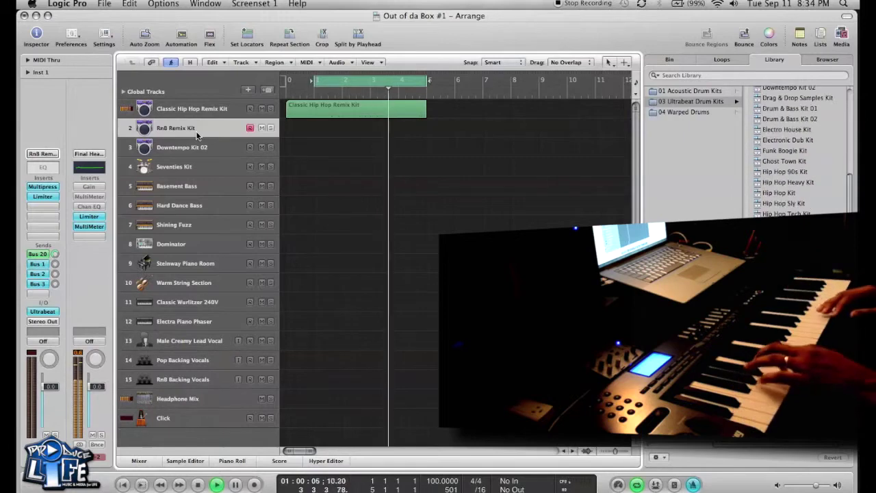
{"action": "left_click", "coordinate": [190, 147]}
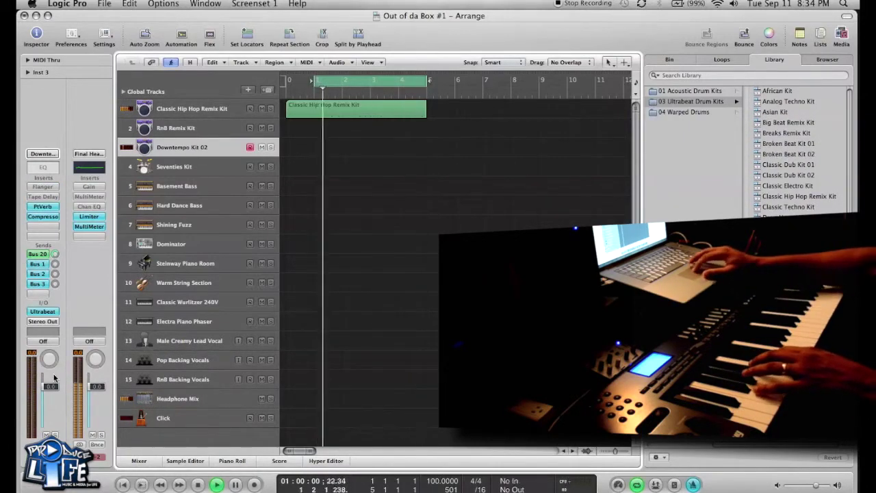
{"action": "left_click", "coordinate": [212, 134]}
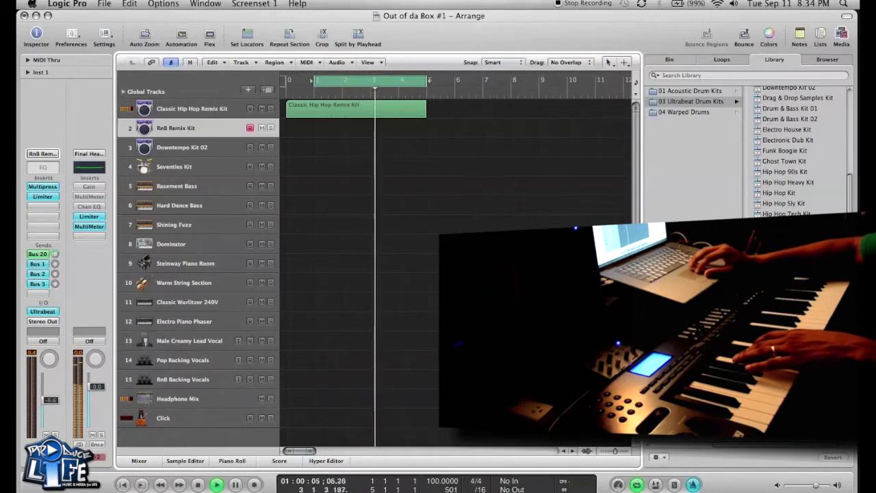
{"action": "scroll", "coordinate": [794, 151], "scroll_direction": "up", "scroll_amount": 2}
{"action": "scroll", "coordinate": [794, 151], "scroll_direction": "up", "scroll_amount": 2}
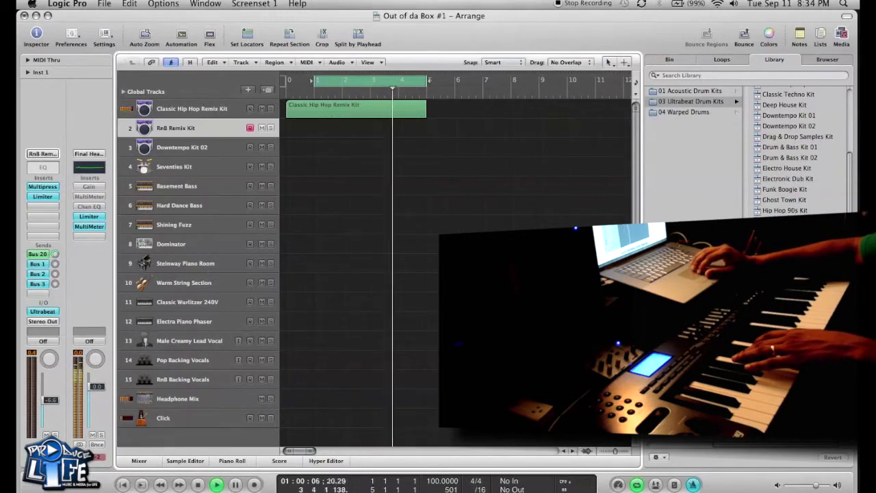
{"action": "left_click", "coordinate": [780, 168]}
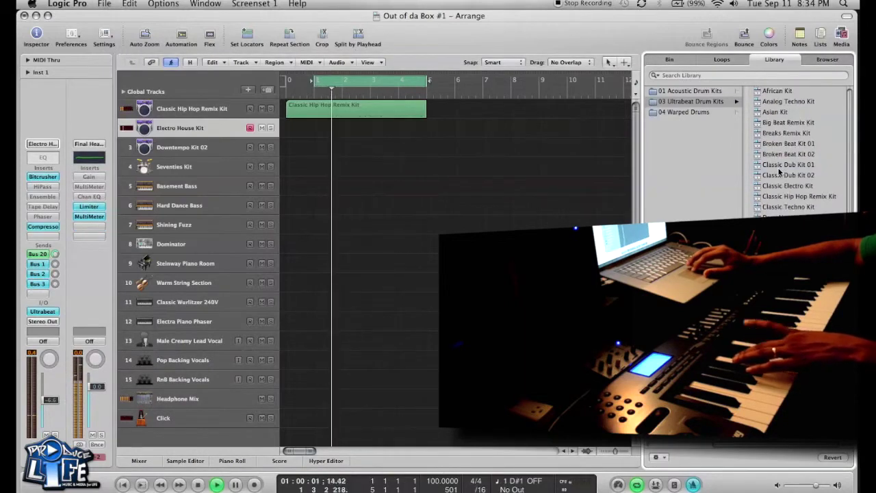
Record an Electro House Kit drum region and quantize it
{"action": "key", "text": "r"}
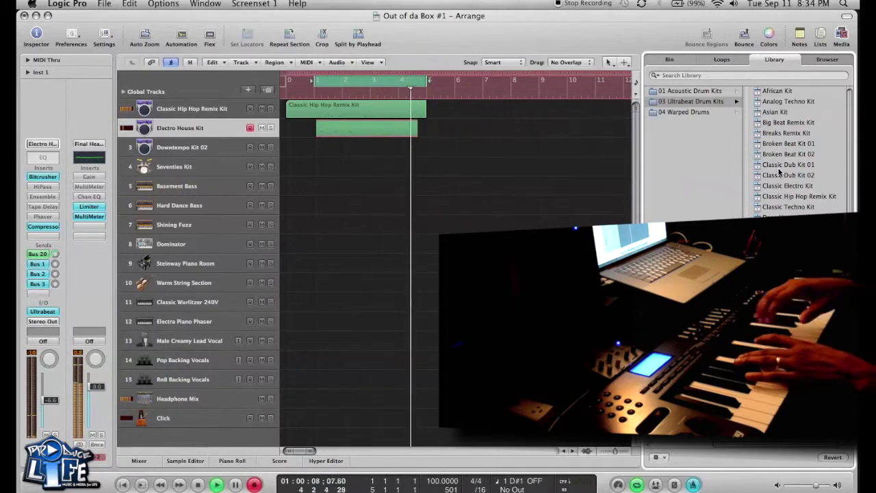
{"action": "key", "text": "space"}
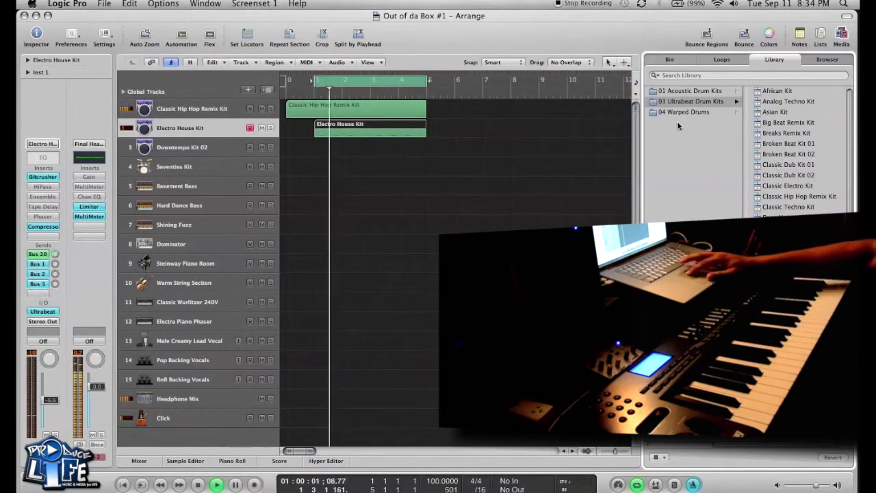
{"action": "left_click", "coordinate": [29, 60]}
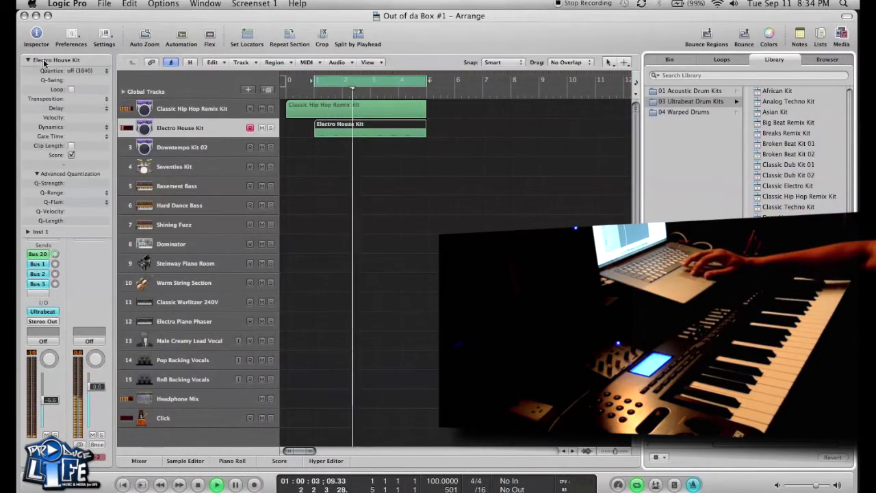
{"action": "left_click", "coordinate": [82, 71]}
{"action": "left_click", "coordinate": [87, 17]}
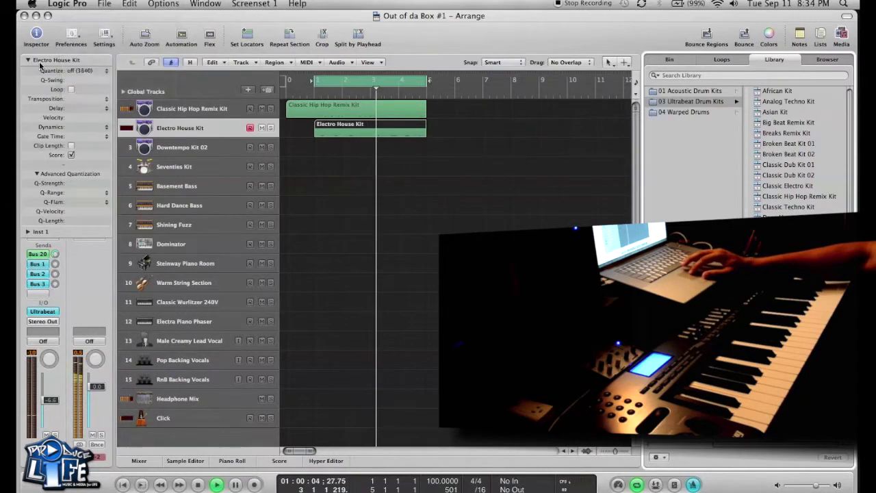
{"action": "left_click", "coordinate": [28, 60]}
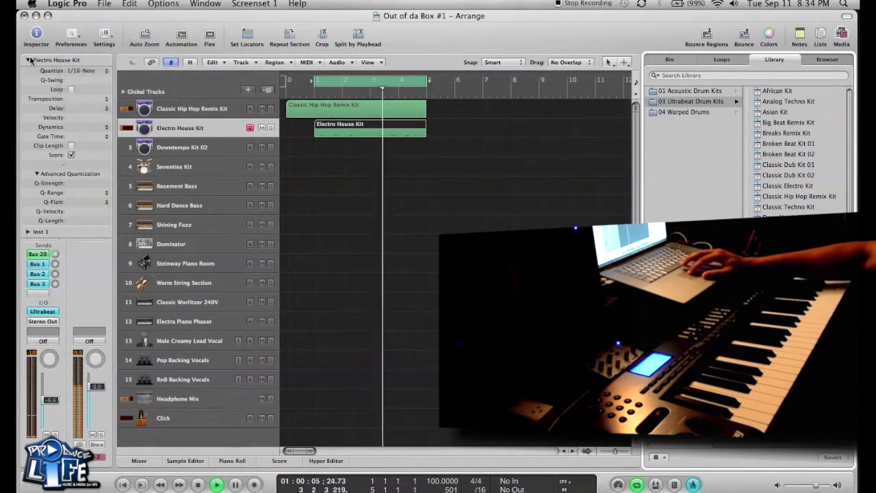
{"action": "left_click", "coordinate": [195, 152]}
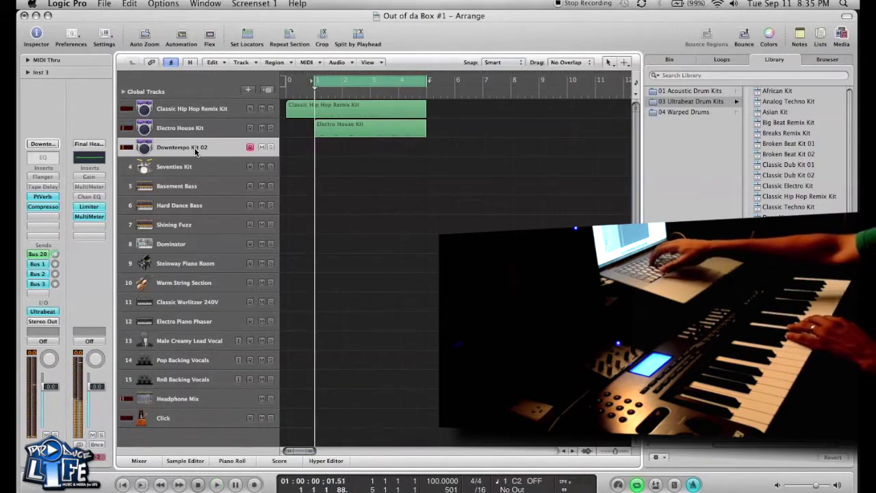
Record and quantize a Downtempo Kit 02 region on track 3, then select Seventies Kit
{"action": "key", "text": "r"}
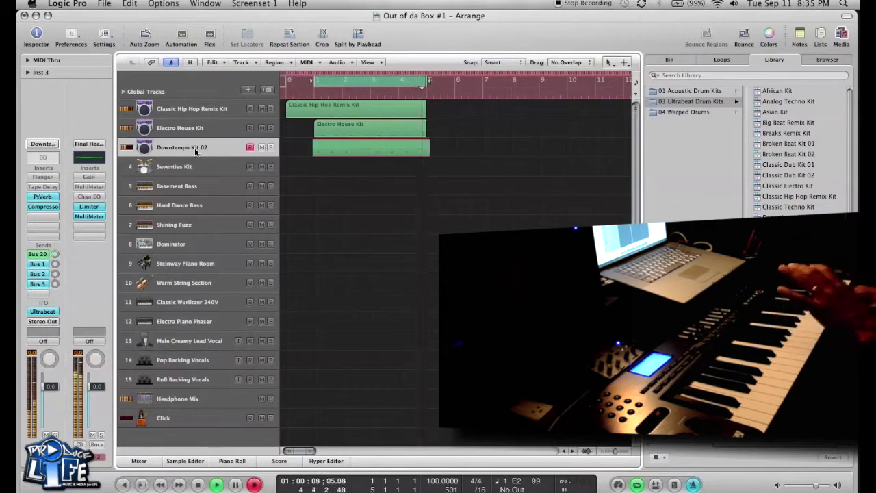
{"action": "key", "text": "space"}
{"action": "key", "text": "space"}
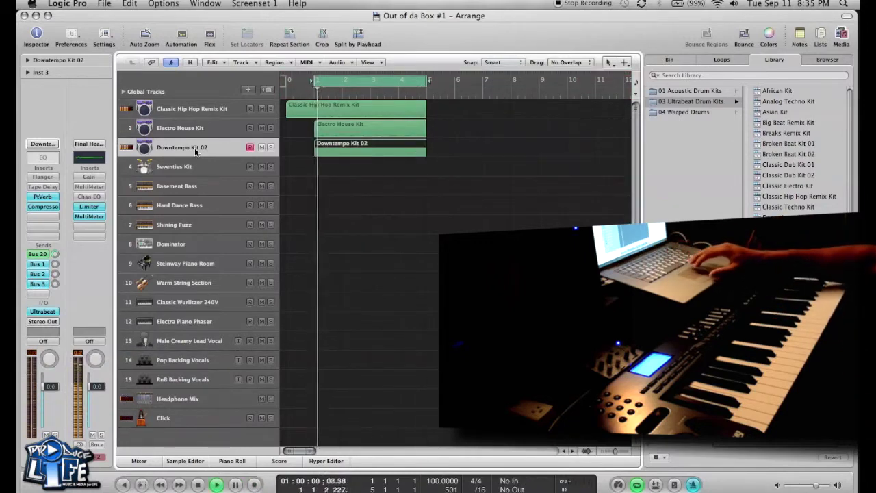
{"action": "left_click", "coordinate": [61, 60]}
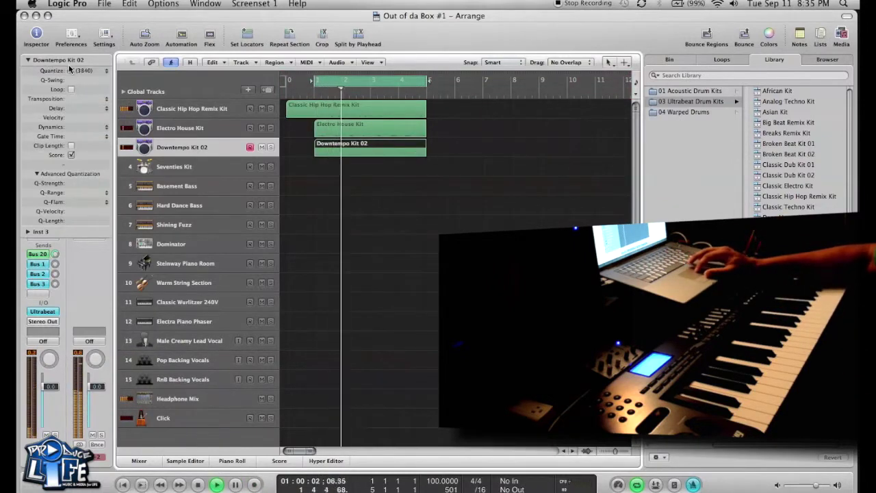
{"action": "left_click", "coordinate": [81, 70]}
{"action": "left_click", "coordinate": [80, 19]}
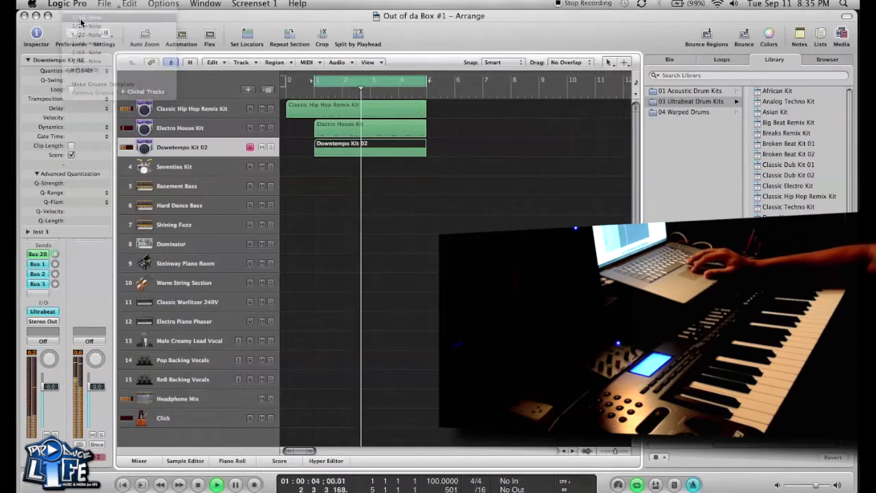
{"action": "left_click", "coordinate": [27, 60]}
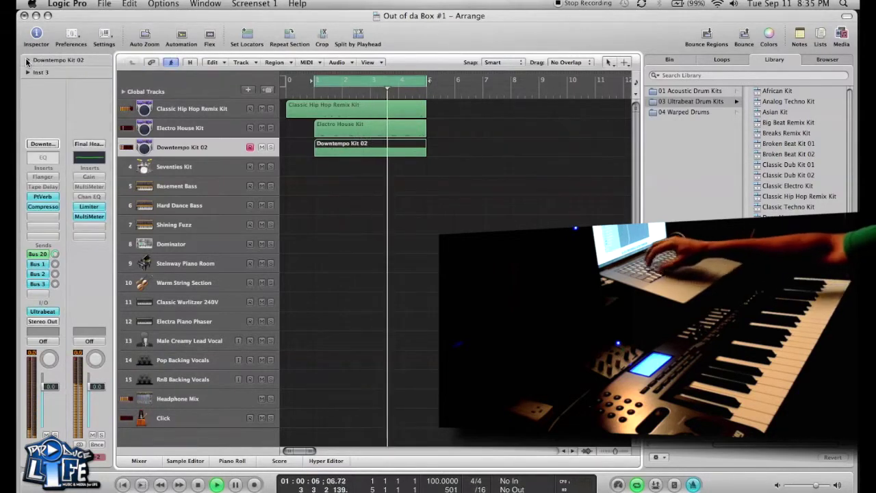
{"action": "left_click", "coordinate": [174, 167]}
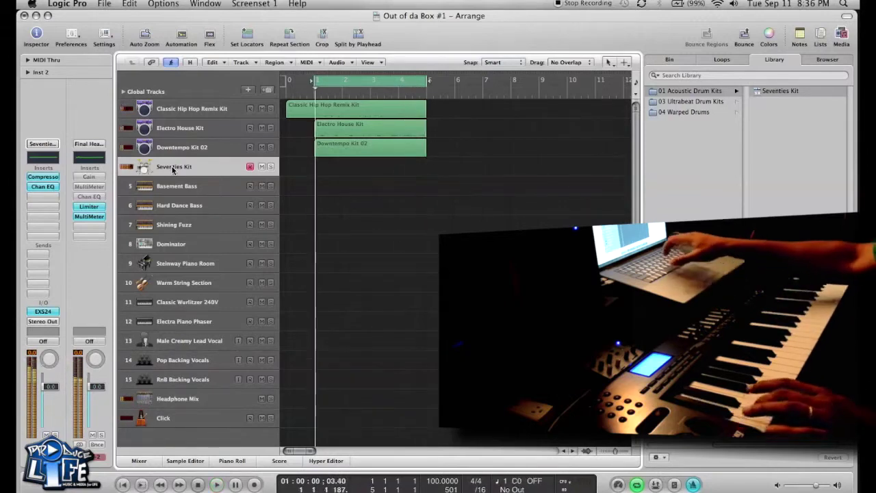
Record a Seventies Kit region, quantize it to 1/16-Note, and return to bar 1
{"action": "key", "text": "r"}
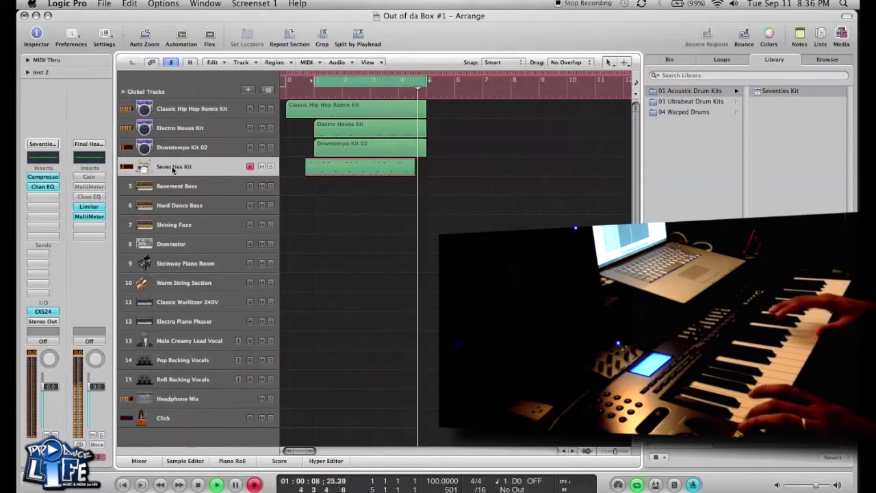
{"action": "key", "text": "space"}
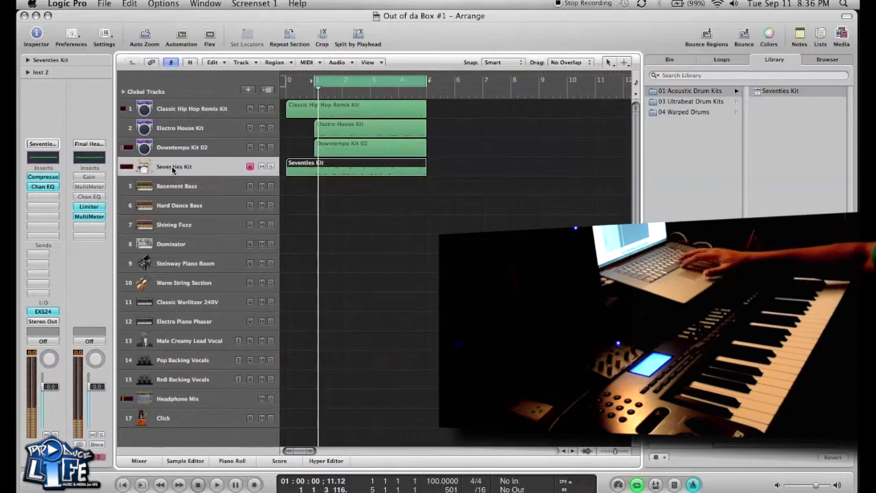
{"action": "left_click", "coordinate": [28, 59]}
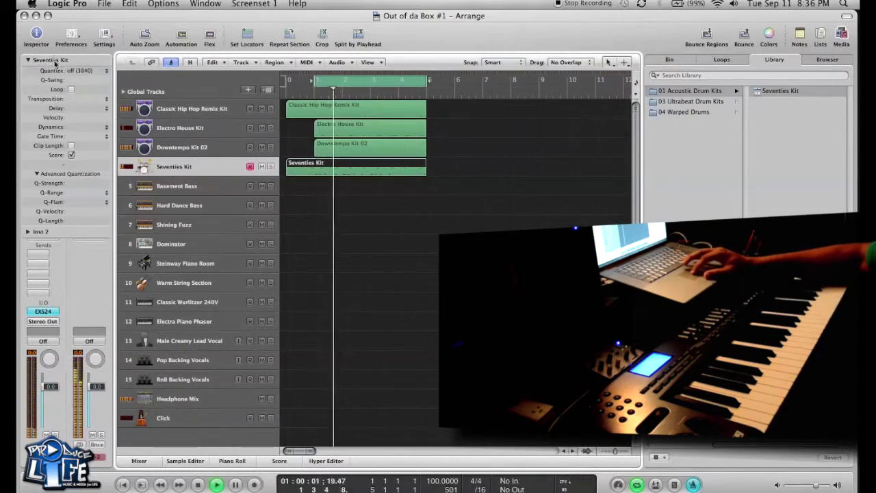
{"action": "left_click", "coordinate": [77, 70]}
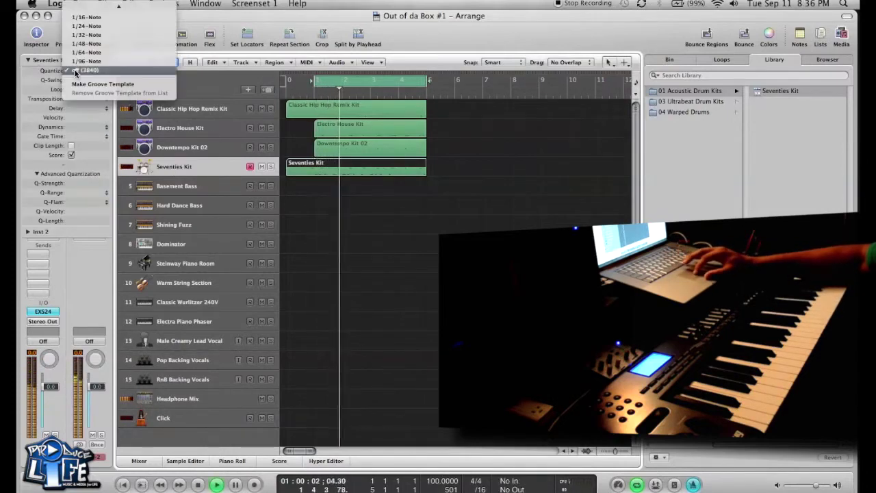
{"action": "left_click", "coordinate": [91, 25]}
{"action": "left_click", "coordinate": [314, 81]}
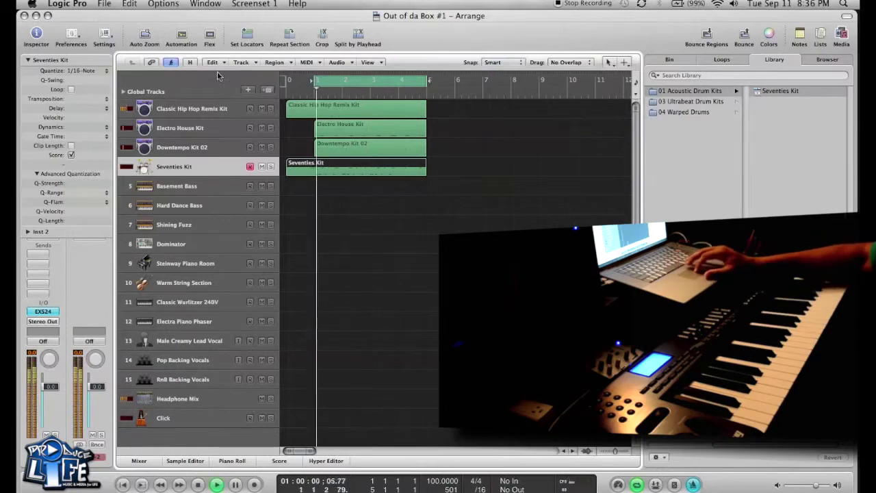
{"action": "double_click", "coordinate": [317, 169]}
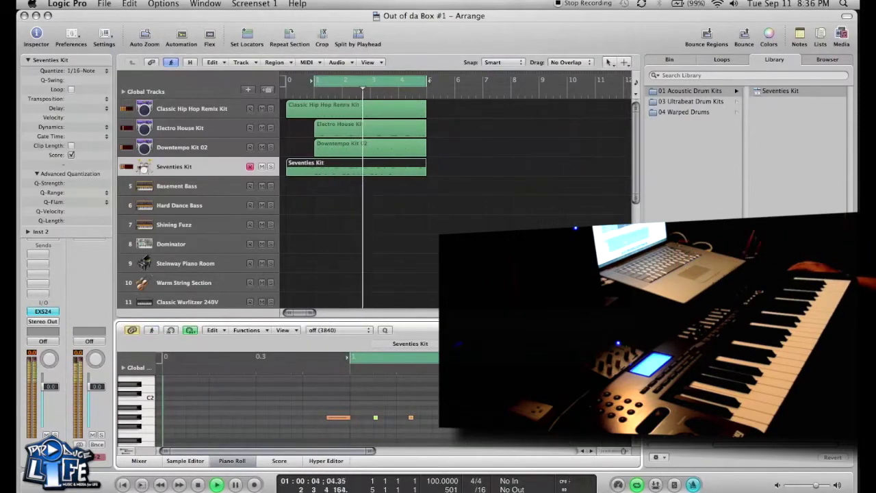
Lower several Seventies Kit hit velocities in the Piano Roll velocity lane, then close it
{"action": "left_click", "coordinate": [843, 34]}
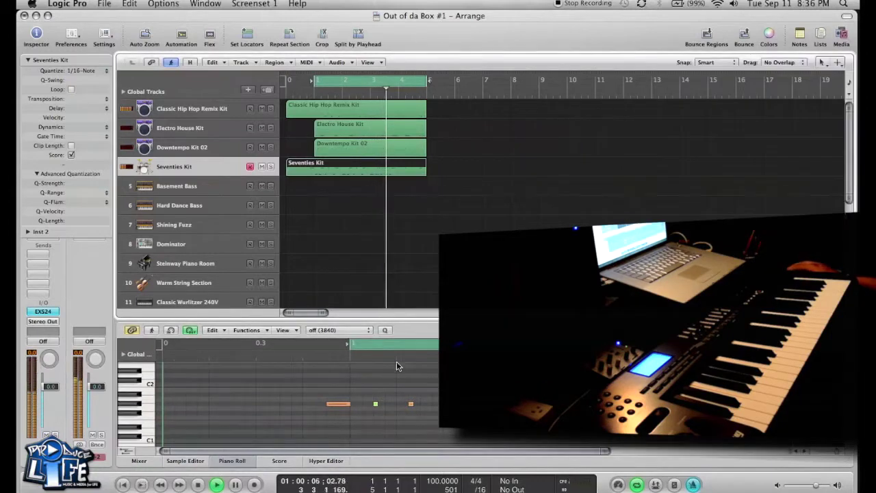
{"action": "left_click_drag", "start_coordinate": [396, 316], "coordinate": [403, 220]}
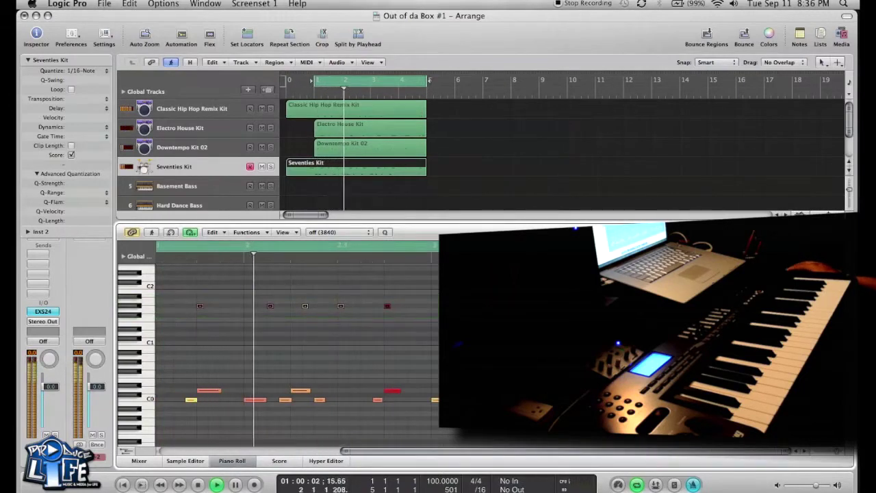
{"action": "left_click", "coordinate": [127, 453]}
{"action": "left_click", "coordinate": [126, 368]}
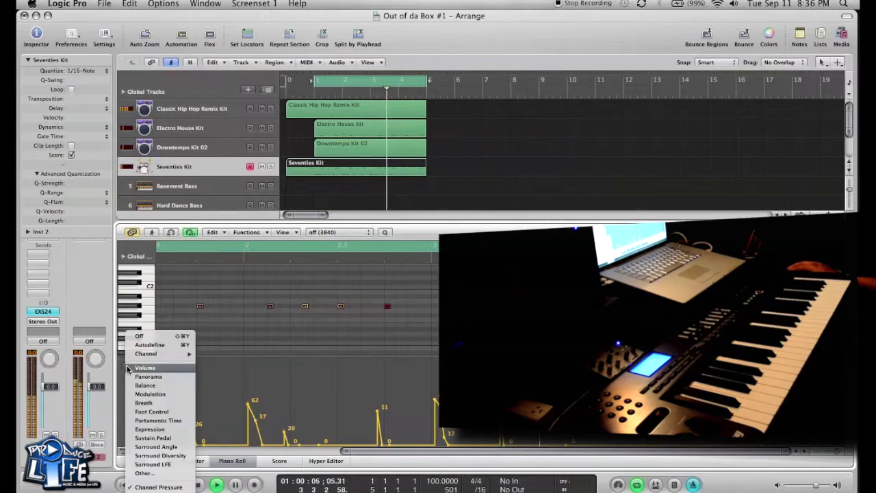
{"action": "left_click", "coordinate": [149, 344]}
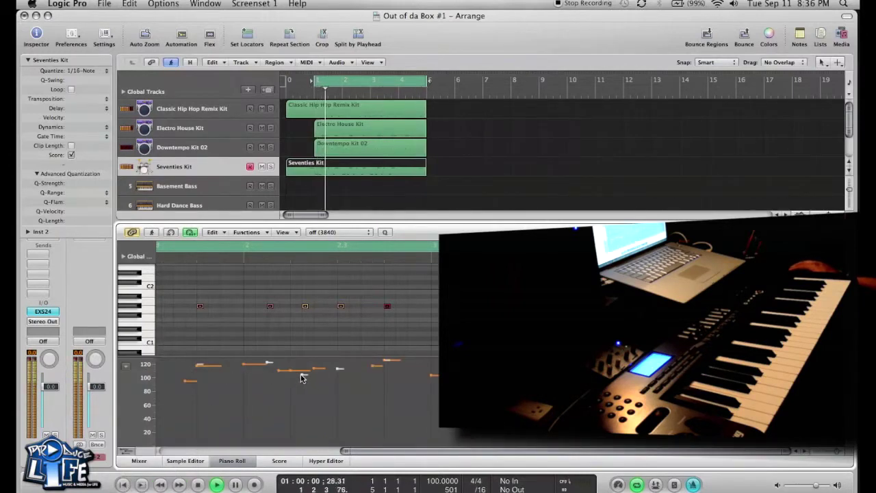
{"action": "left_click_drag", "start_coordinate": [301, 377], "coordinate": [299, 404]}
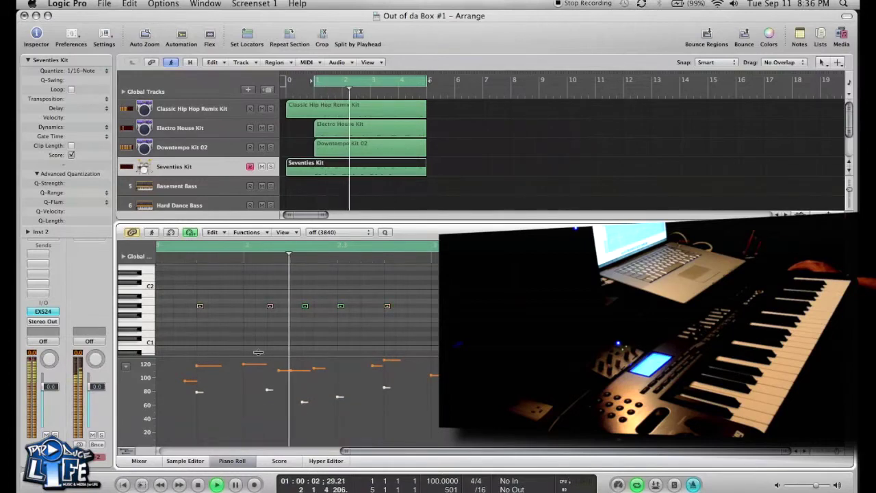
{"action": "left_click", "coordinate": [232, 461]}
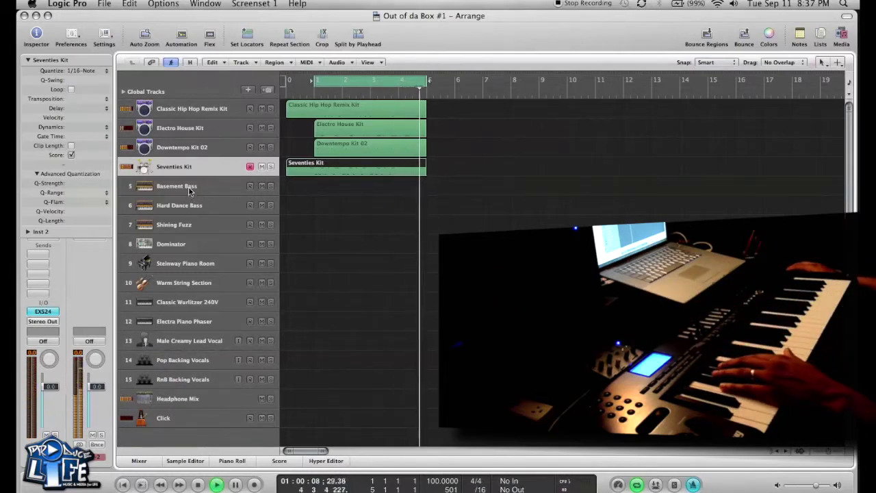
Load Session Bass from 02 Electric Bass onto the Dominator track (track 8)
{"action": "left_click", "coordinate": [195, 207]}
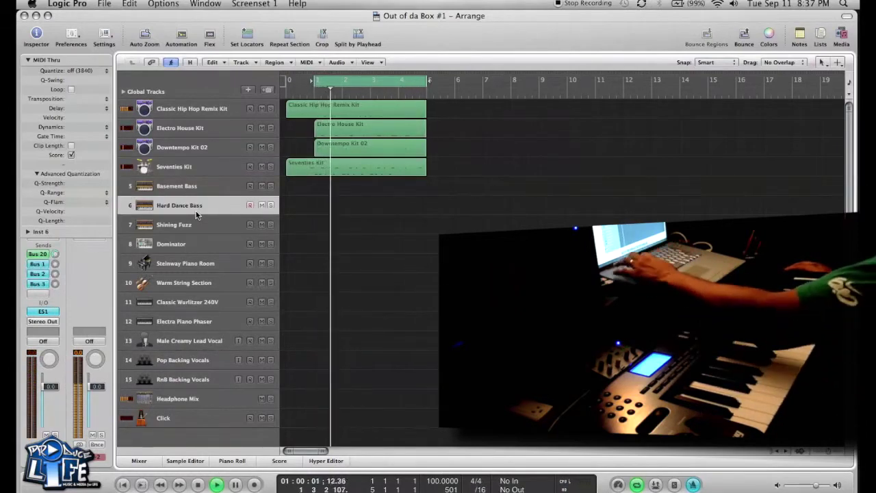
{"action": "left_click", "coordinate": [842, 34]}
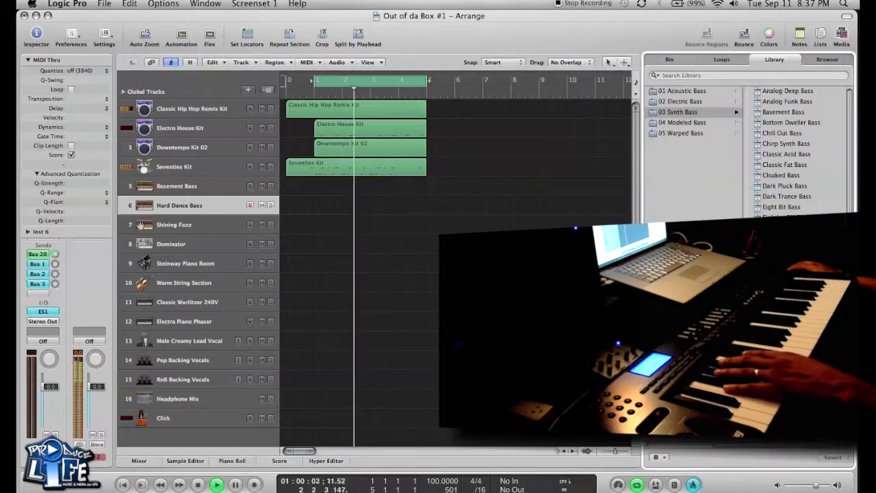
{"action": "left_click", "coordinate": [176, 237]}
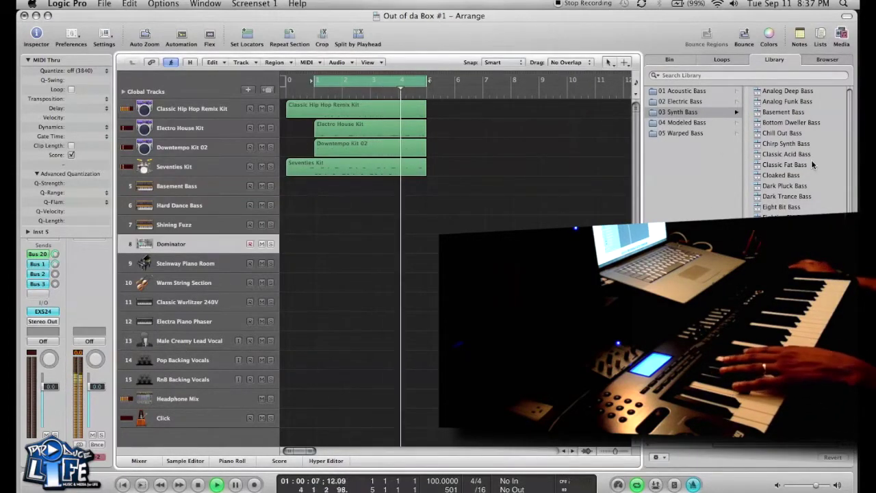
{"action": "scroll", "coordinate": [808, 171], "scroll_direction": "down", "scroll_amount": 3}
{"action": "scroll", "coordinate": [802, 186], "scroll_direction": "down", "scroll_amount": 2}
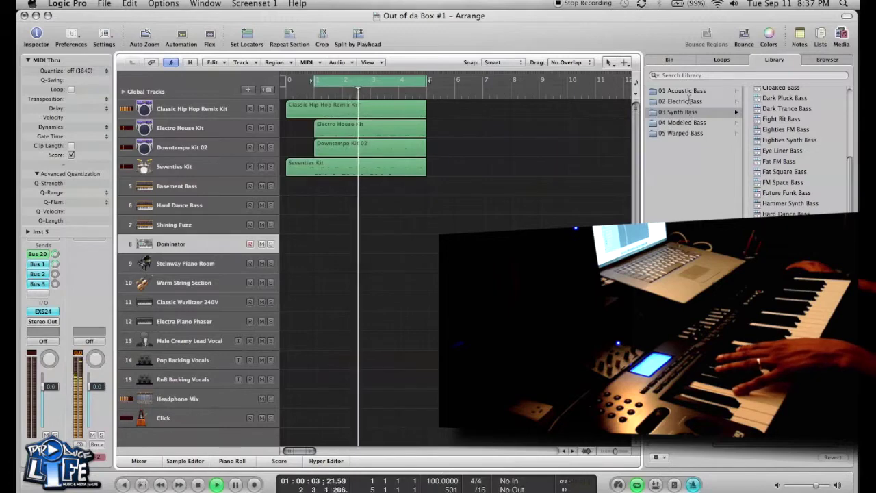
{"action": "scroll", "coordinate": [779, 135], "scroll_direction": "up", "scroll_amount": 2}
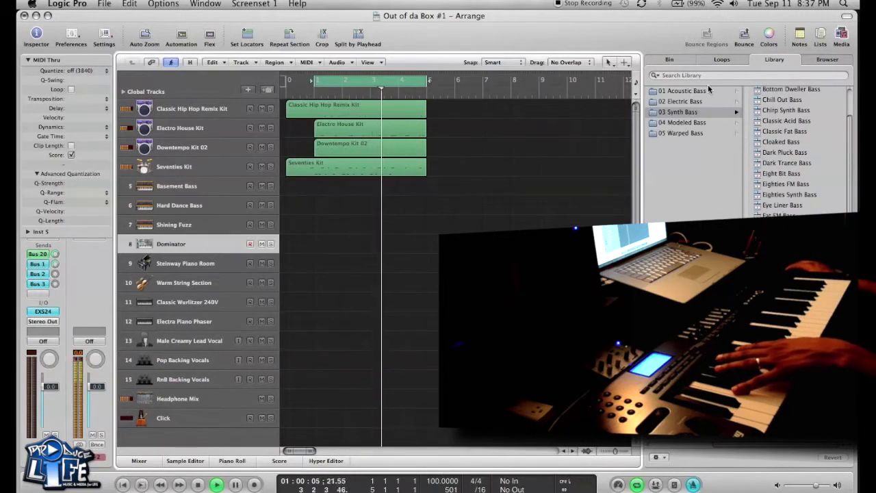
{"action": "left_click", "coordinate": [703, 101]}
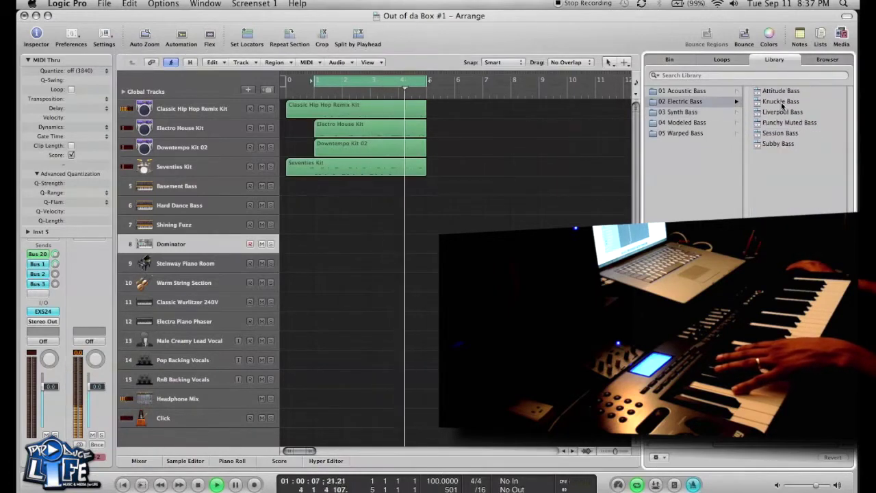
{"action": "left_click", "coordinate": [780, 133]}
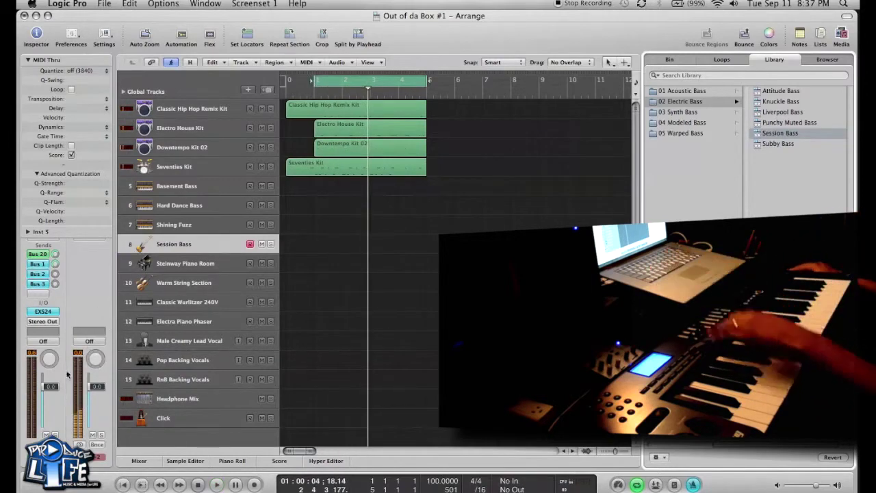
Switch the output channel's mastering preset to 02 Mastering > Final Hip Hop Master
{"action": "left_click", "coordinate": [26, 61]}
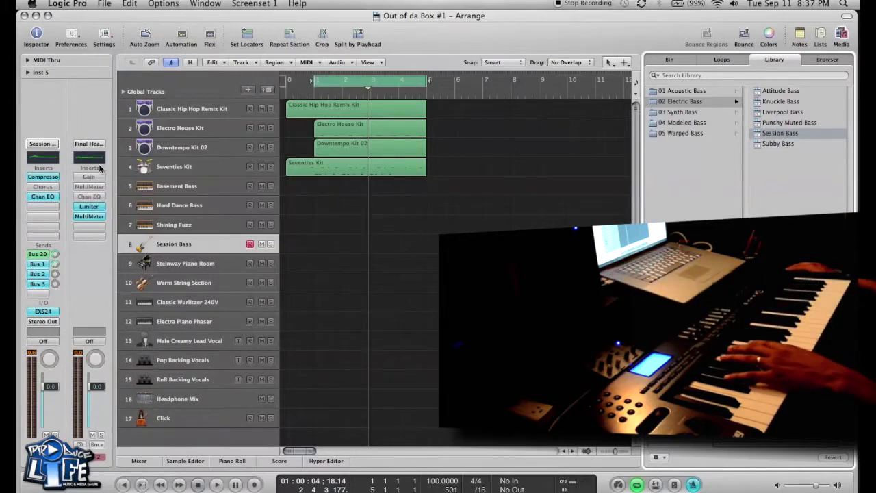
{"action": "left_click", "coordinate": [94, 146]}
{"action": "mouse_move", "coordinate": [101, 260]}
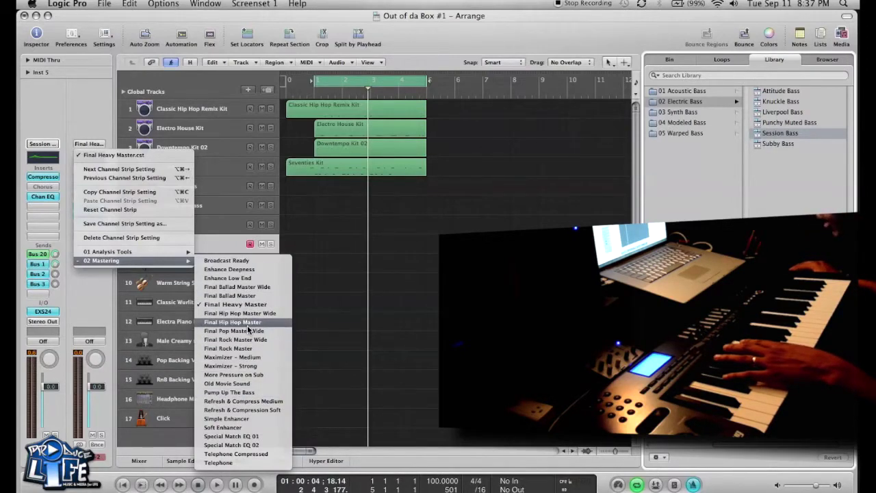
{"action": "left_click", "coordinate": [248, 327]}
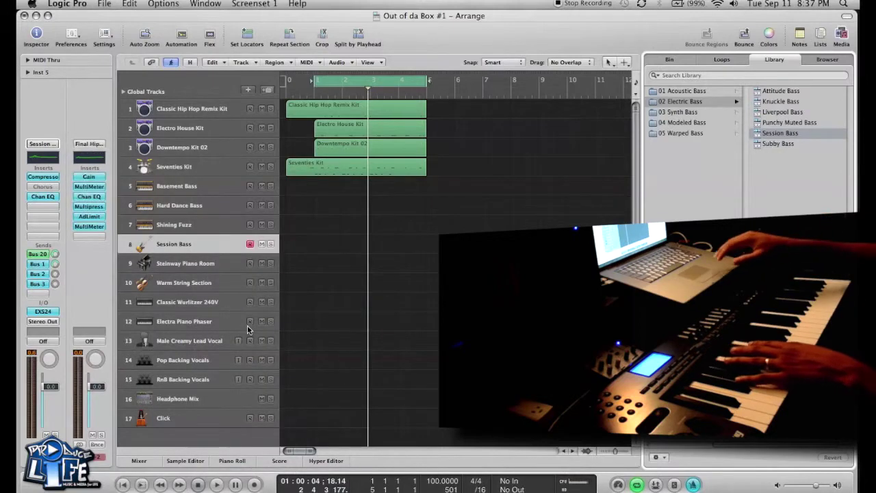
Play the project, turn down the Session Bass fader, and select the Steinway Piano Room track
{"action": "key", "text": "space"}
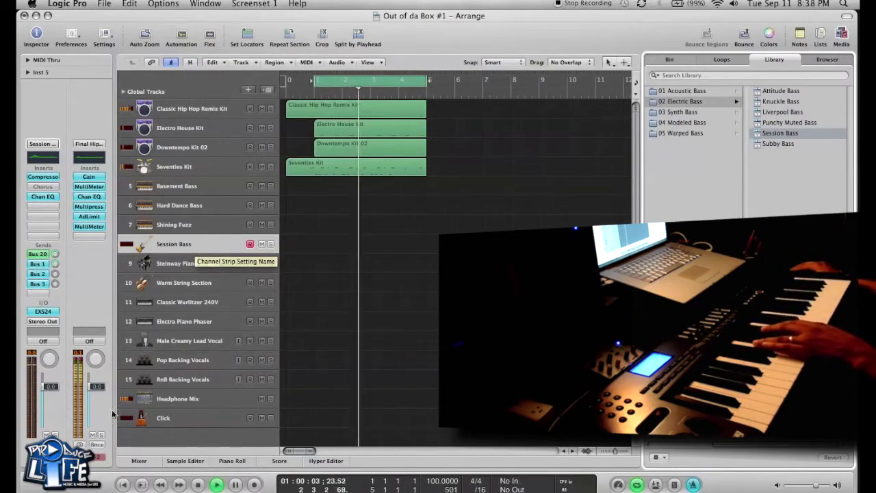
{"action": "left_click_drag", "start_coordinate": [50, 387], "coordinate": [50, 405]}
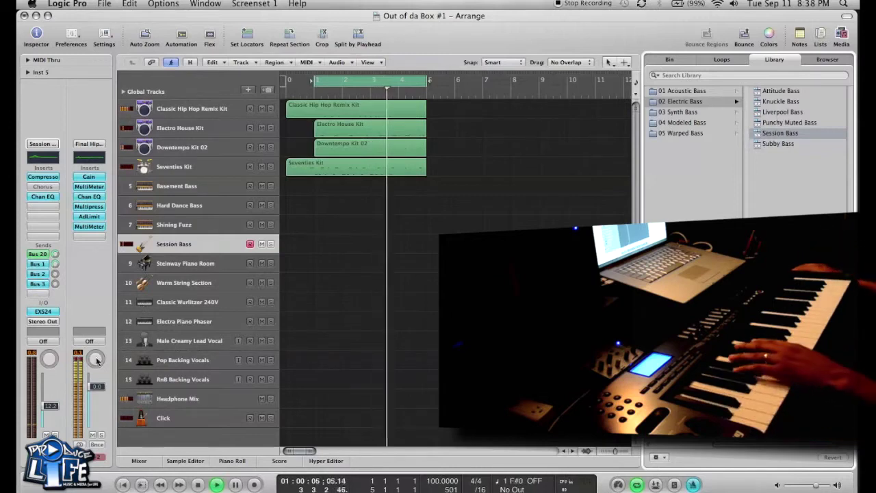
{"action": "left_click", "coordinate": [193, 269]}
Select the Warm String Section track and list the 03 Synth Bass patches in the Library
{"action": "left_click", "coordinate": [209, 281]}
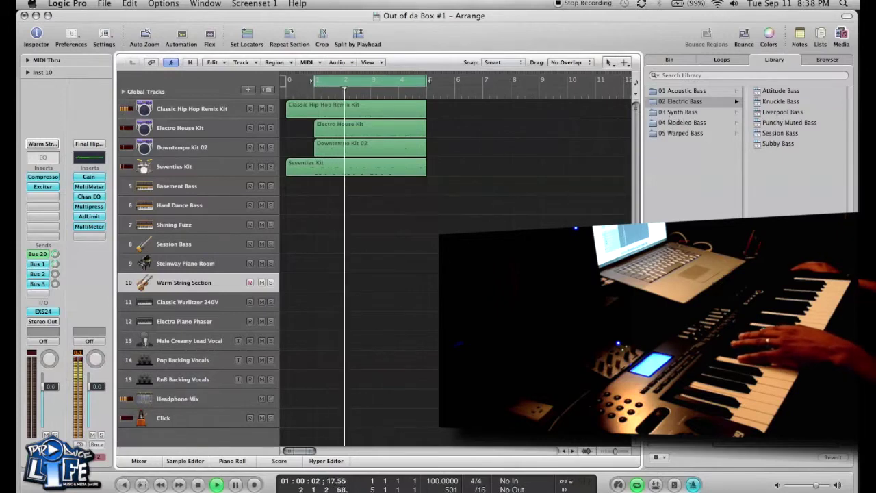
{"action": "left_click", "coordinate": [698, 111]}
{"action": "scroll", "coordinate": [805, 205], "scroll_direction": "down", "scroll_amount": 1}
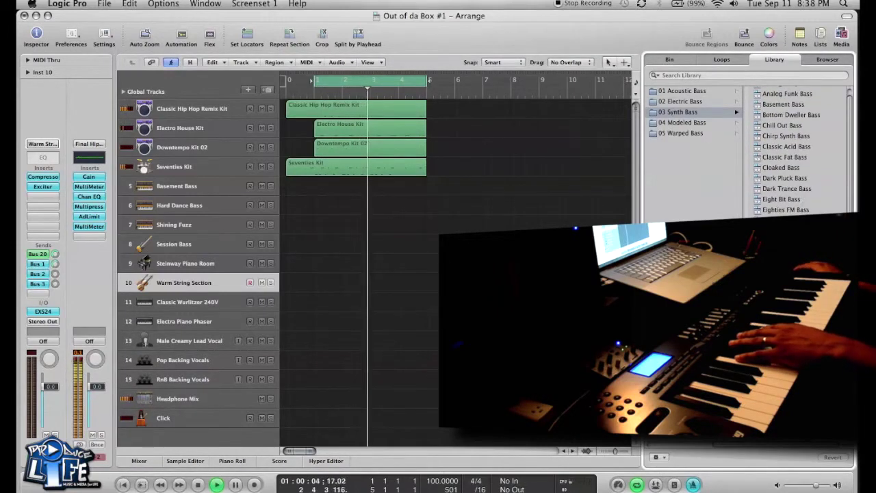
{"action": "scroll", "coordinate": [805, 204], "scroll_direction": "down", "scroll_amount": 3}
{"action": "scroll", "coordinate": [786, 151], "scroll_direction": "down", "scroll_amount": 1}
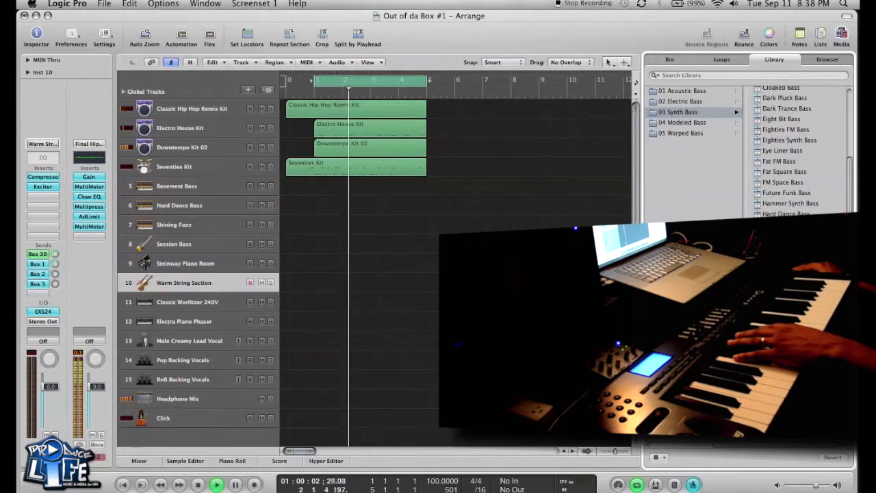
Browse 06 Synthesizers categories to 01 Synth Leads and load Flange City onto track 10
{"action": "key", "text": "Left"}
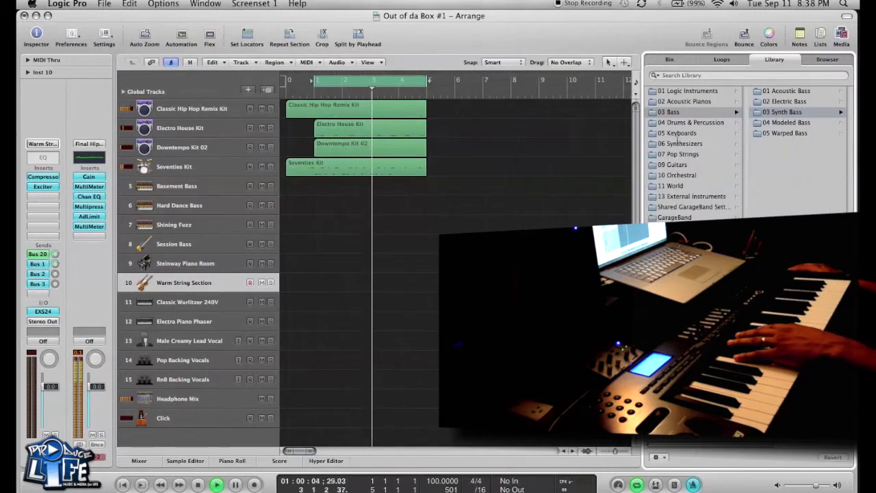
{"action": "key", "text": "Down"}
{"action": "key", "text": "Down"}
{"action": "key", "text": "Down"}
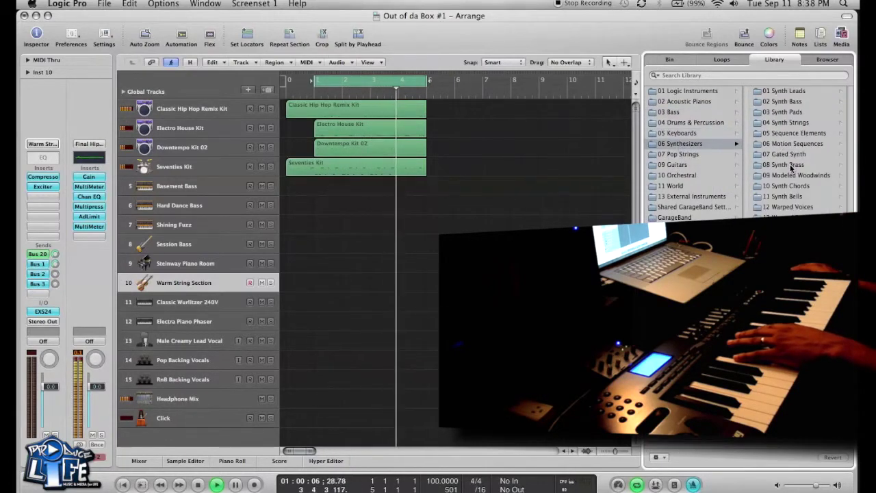
{"action": "left_click", "coordinate": [790, 165]}
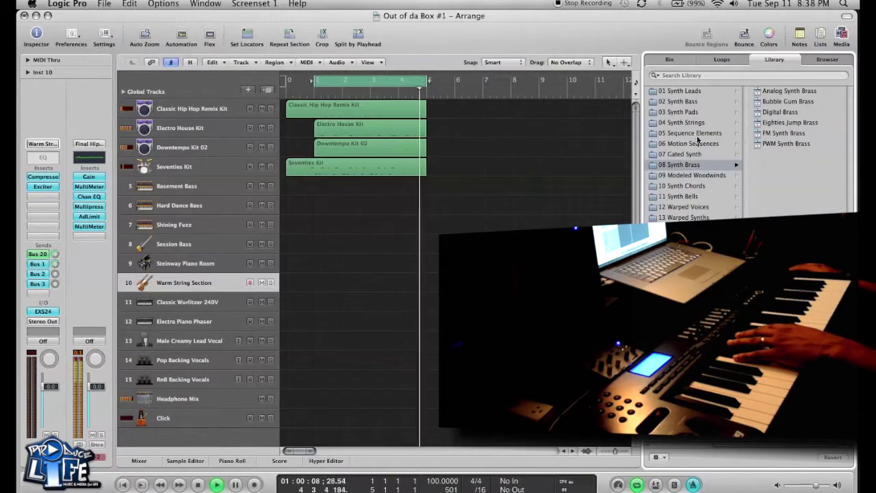
{"action": "left_click", "coordinate": [696, 186]}
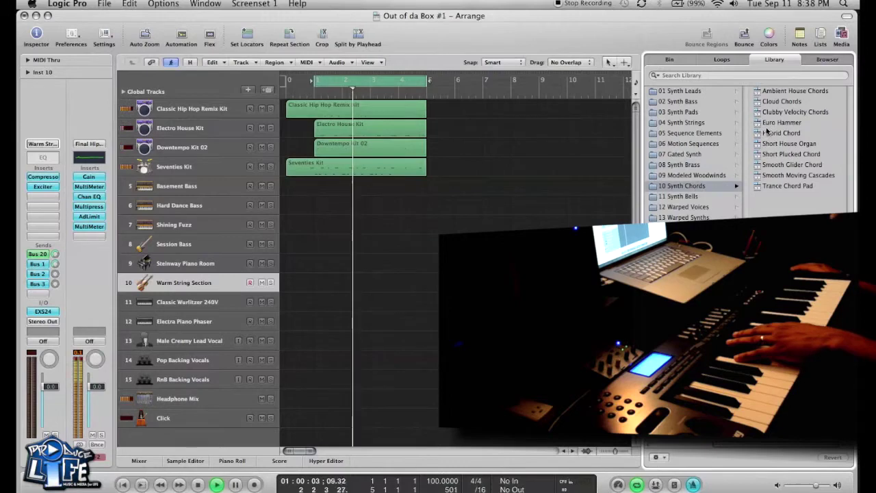
{"action": "left_click", "coordinate": [687, 155]}
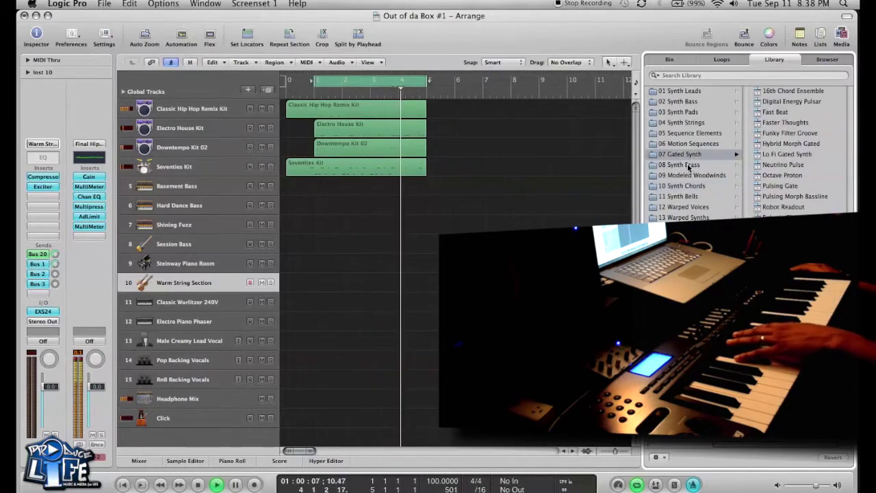
{"action": "left_click", "coordinate": [688, 93]}
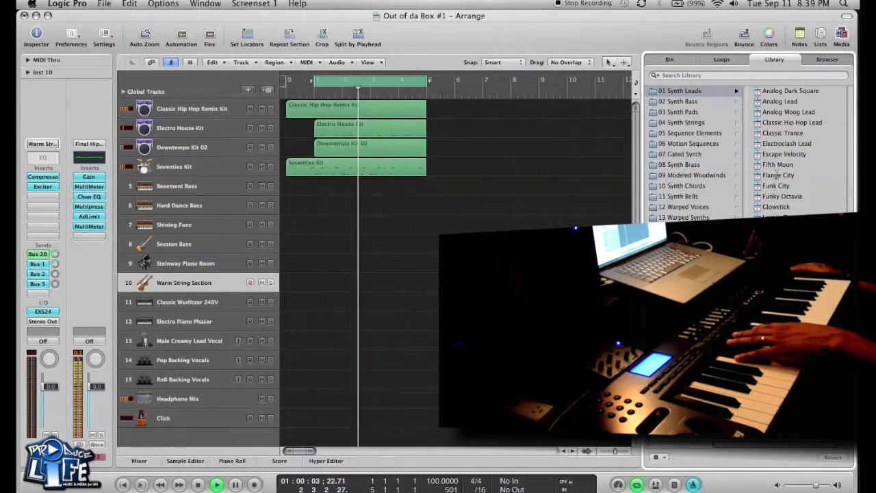
{"action": "left_click", "coordinate": [777, 175]}
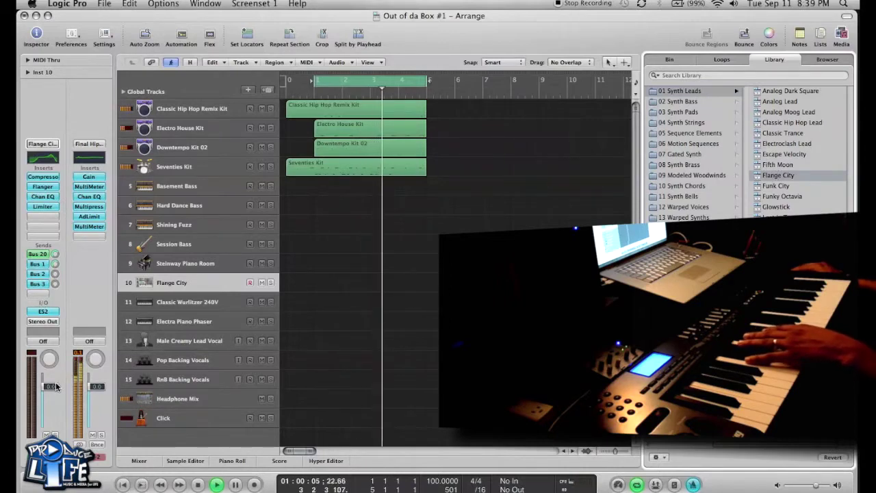
Lower the Flange City track's volume, then record a new take on track 10
{"action": "left_click_drag", "start_coordinate": [57, 386], "coordinate": [57, 395]}
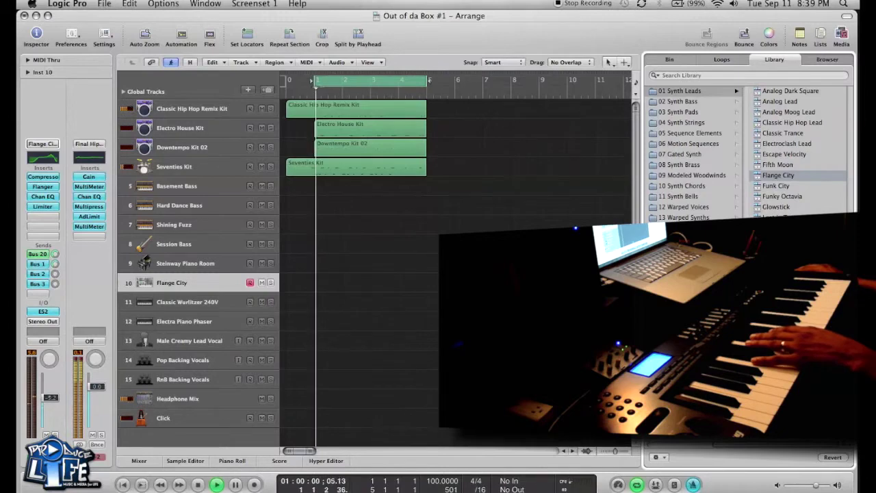
{"action": "left_click_drag", "start_coordinate": [50, 397], "coordinate": [50, 410]}
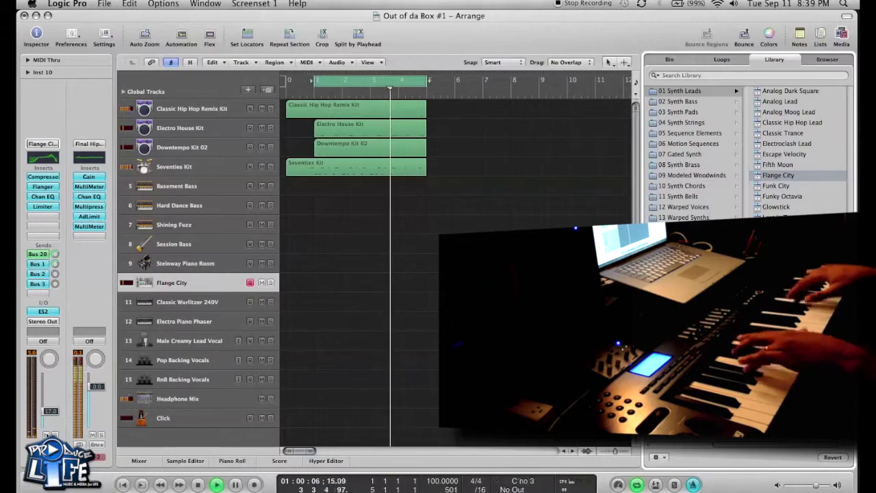
{"action": "key", "text": "space"}
{"action": "key", "text": "r"}
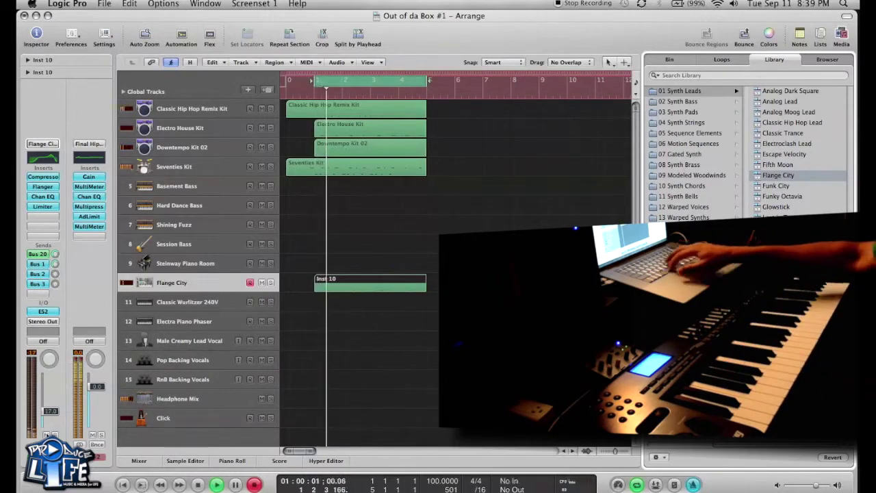
Stop recording, quantize the Flange City region to 1/16 notes, and select the Classic Wurlitzer 240V track
{"action": "key", "text": "r"}
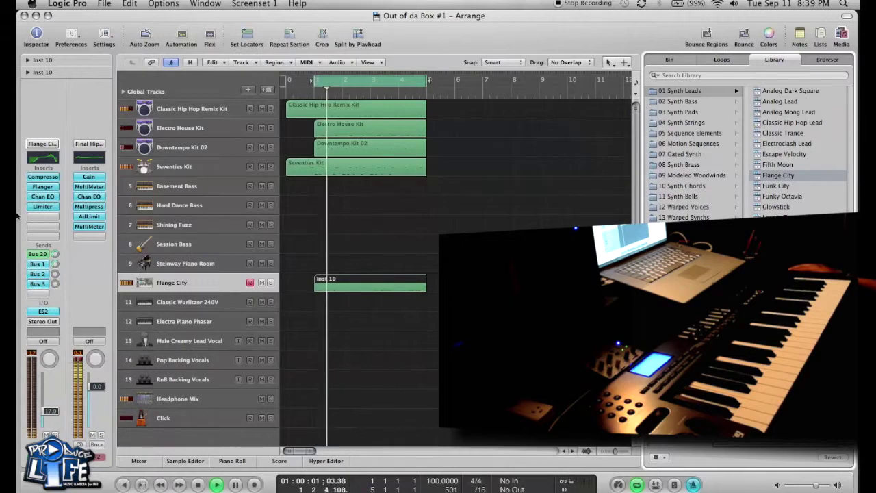
{"action": "left_click", "coordinate": [31, 60]}
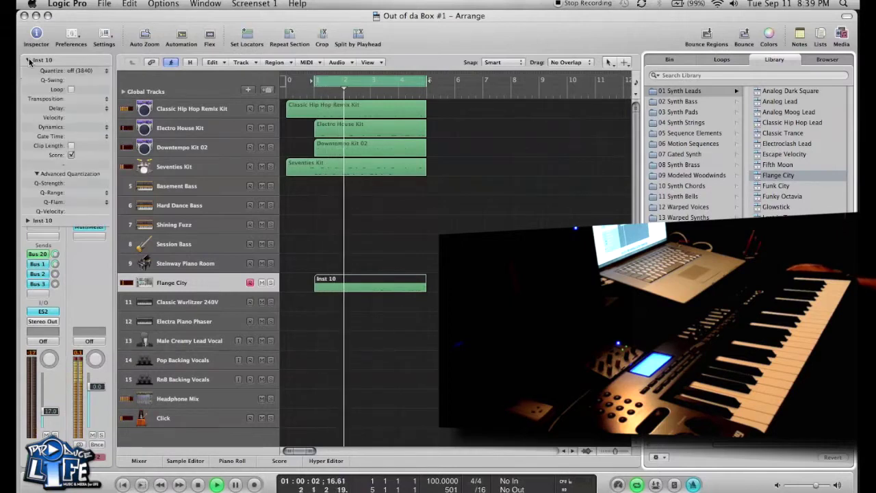
{"action": "left_click", "coordinate": [84, 70]}
{"action": "left_click", "coordinate": [92, 17]}
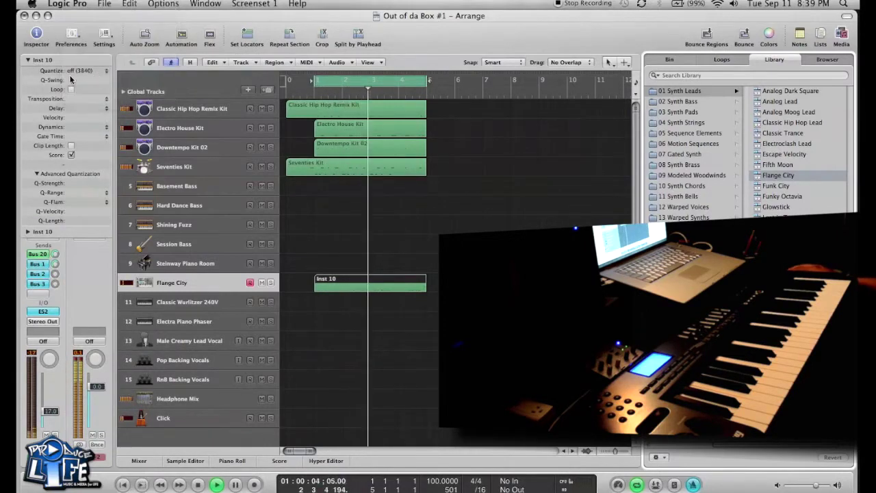
{"action": "left_click", "coordinate": [28, 60]}
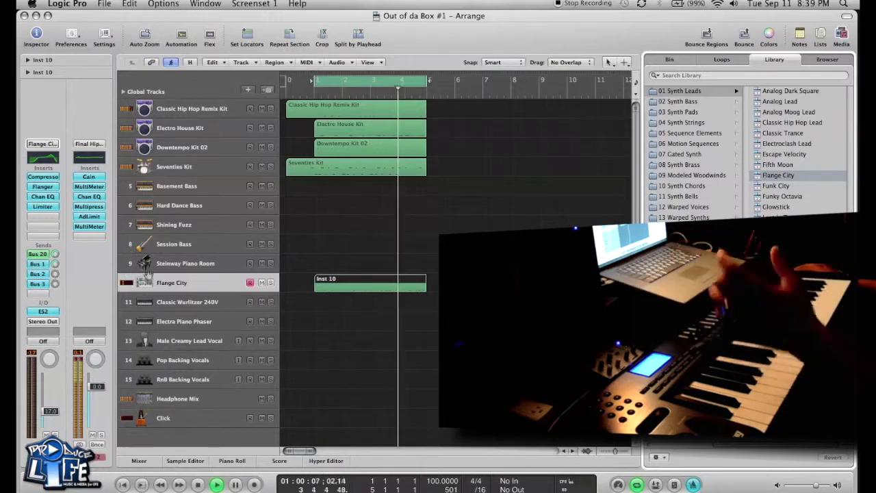
{"action": "key", "text": "Down"}
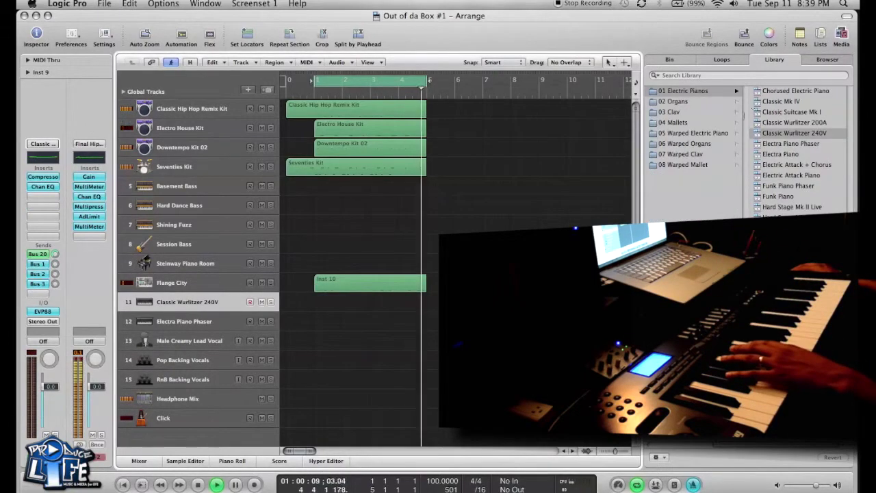
Load Chorused Electric Piano on track 11, lower it to -5.0, and record a new part
{"action": "left_click", "coordinate": [785, 92]}
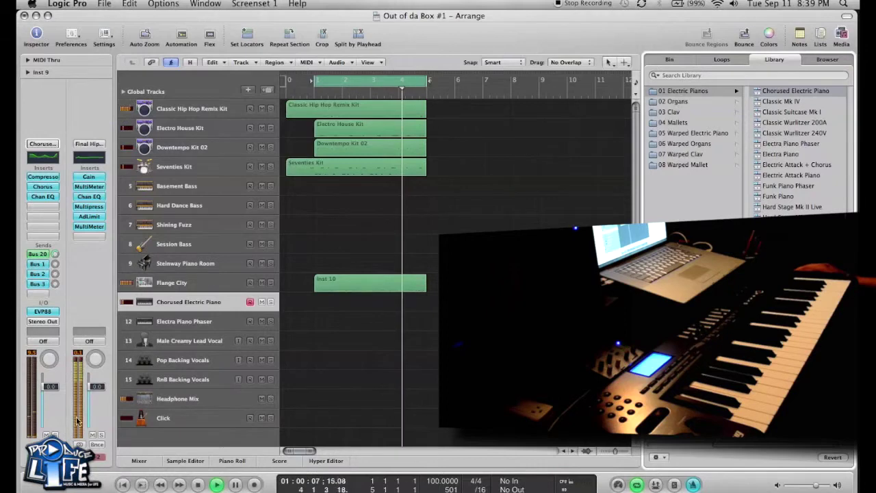
{"action": "left_click_drag", "start_coordinate": [50, 386], "coordinate": [50, 396]}
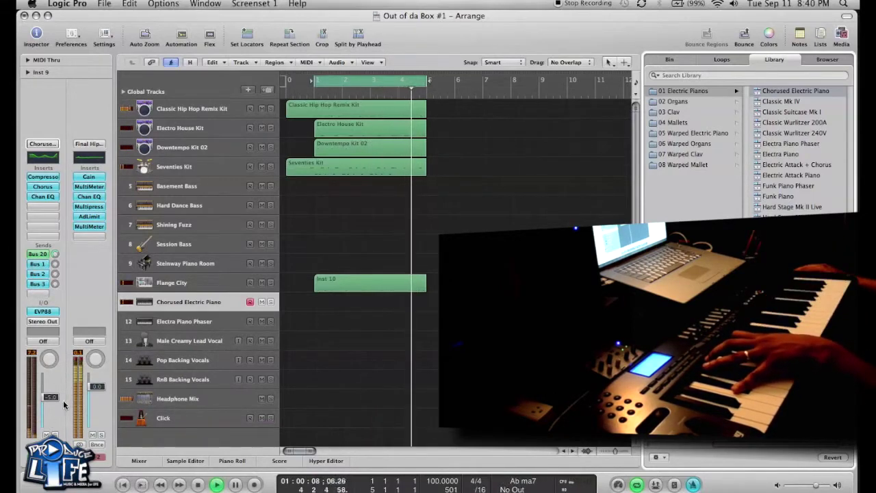
{"action": "key", "text": "space"}
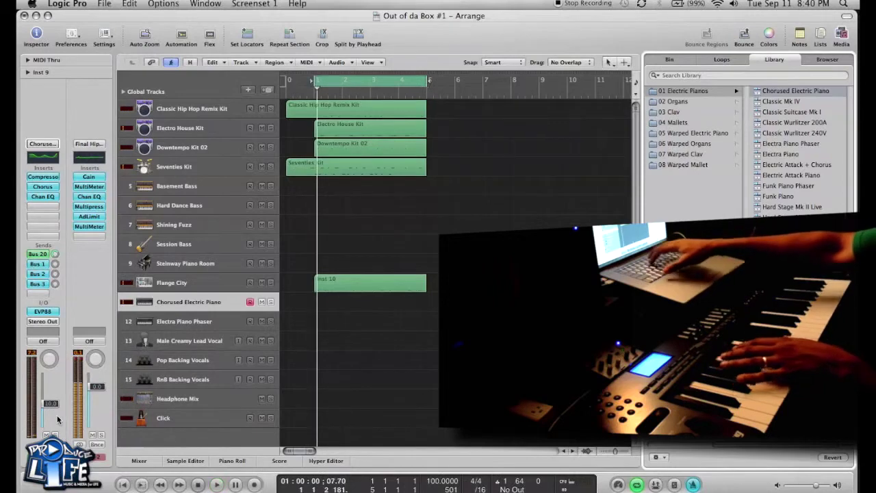
{"action": "key", "text": "r"}
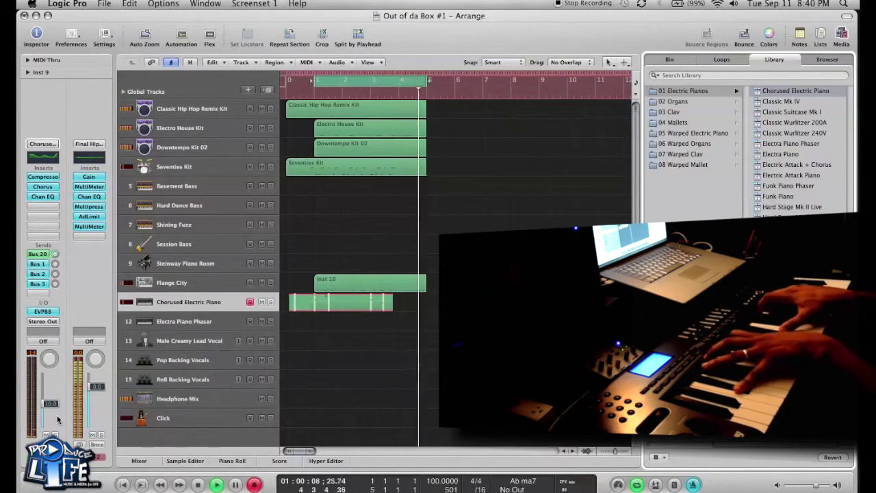
Keep the take, quantize the Inst 9 region to 1/16 notes, play it, and select Session Bass
{"action": "key", "text": "space"}
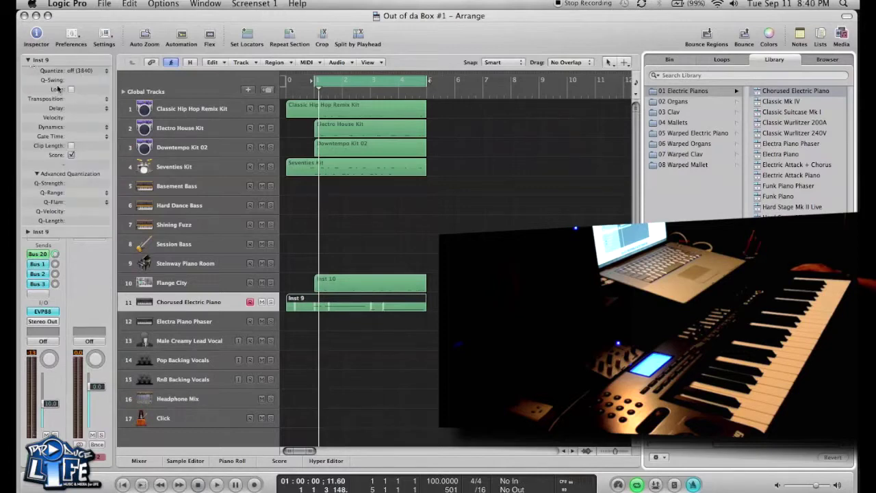
{"action": "left_click", "coordinate": [78, 70]}
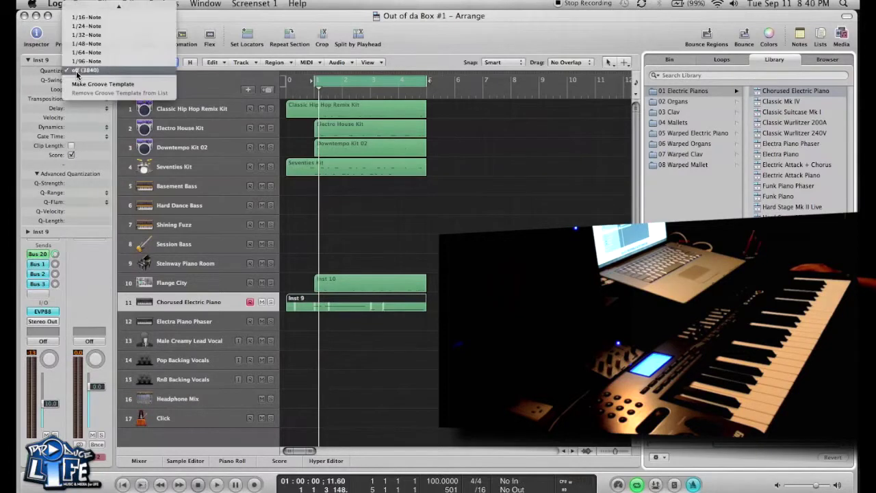
{"action": "left_click", "coordinate": [91, 18]}
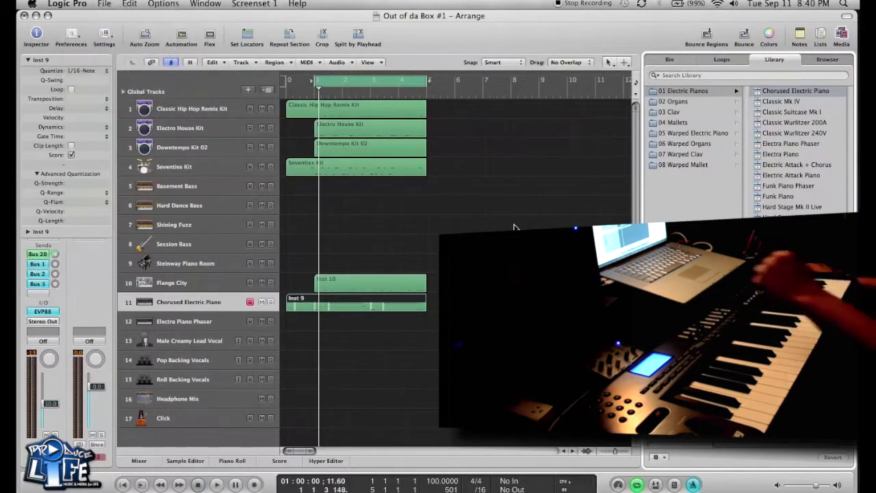
{"action": "key", "text": "space"}
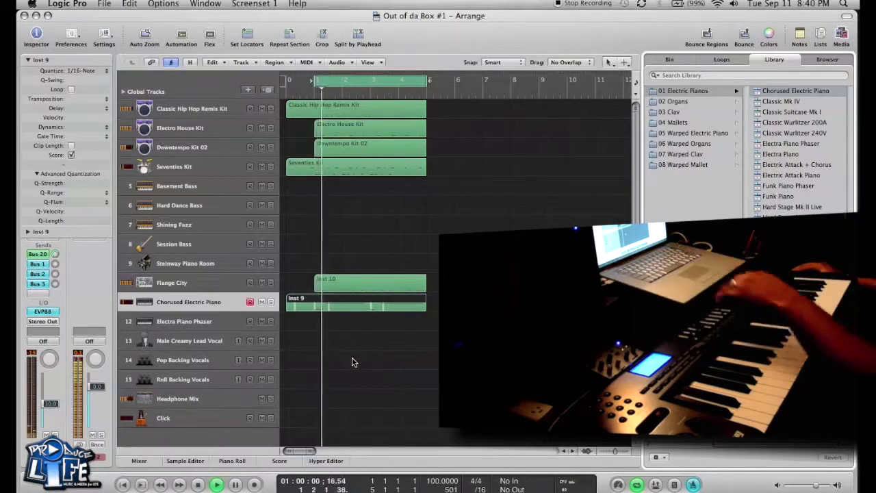
{"action": "left_click", "coordinate": [194, 240]}
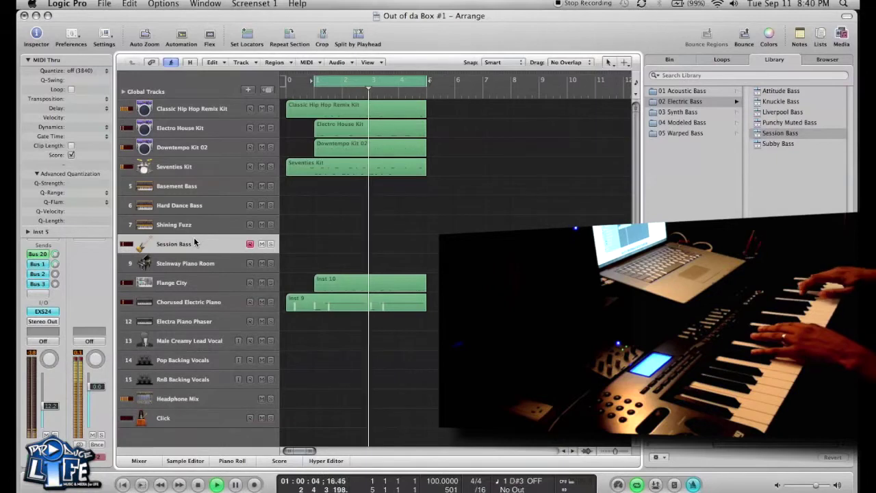
Put the Analog Funk Bass patch on the Basement Bass track and lower its fader
{"action": "left_click", "coordinate": [201, 186]}
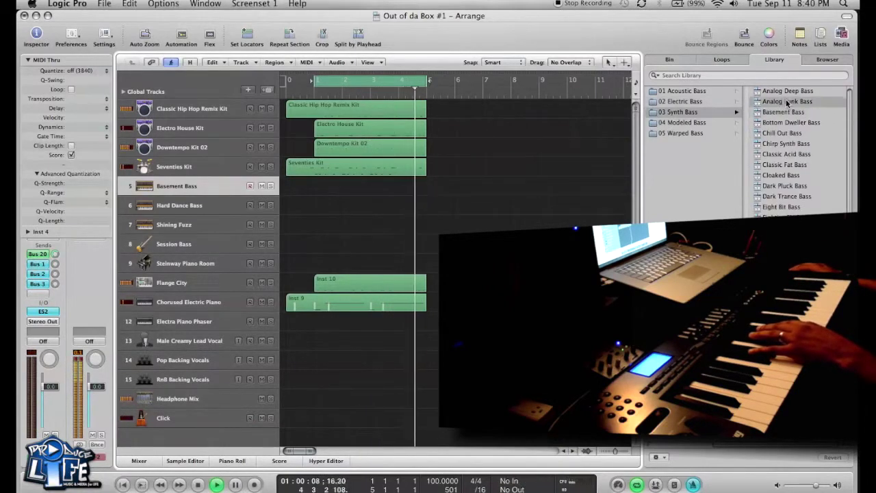
{"action": "left_click", "coordinate": [785, 102]}
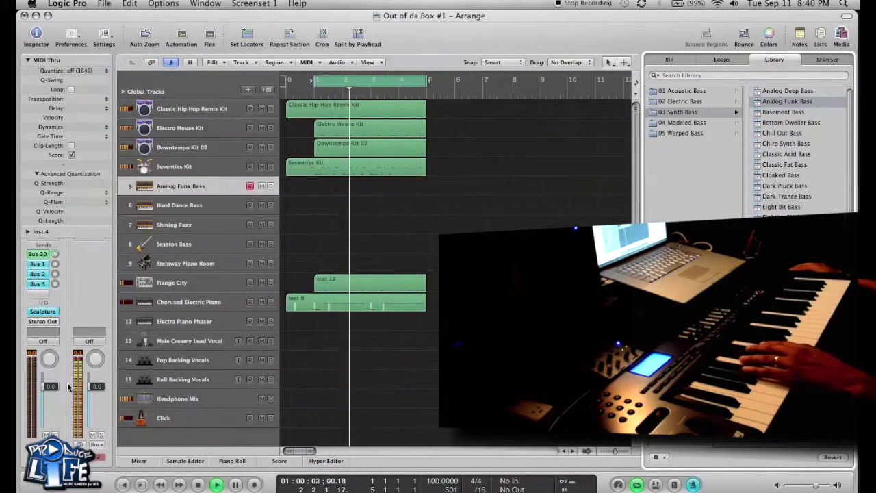
{"action": "left_click_drag", "start_coordinate": [52, 386], "coordinate": [51, 390]}
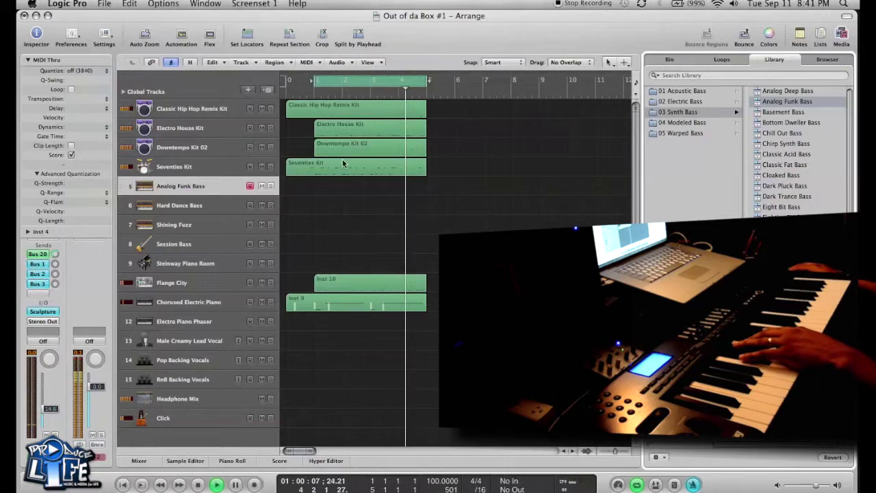
Swap track 5 to Analog Deep Bass, stop playback, and record a bass part
{"action": "left_click", "coordinate": [792, 91]}
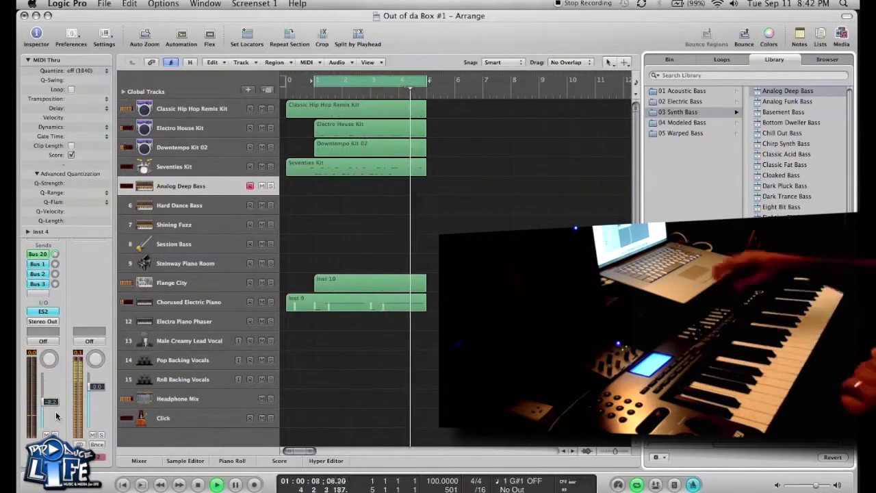
{"action": "key", "text": "space"}
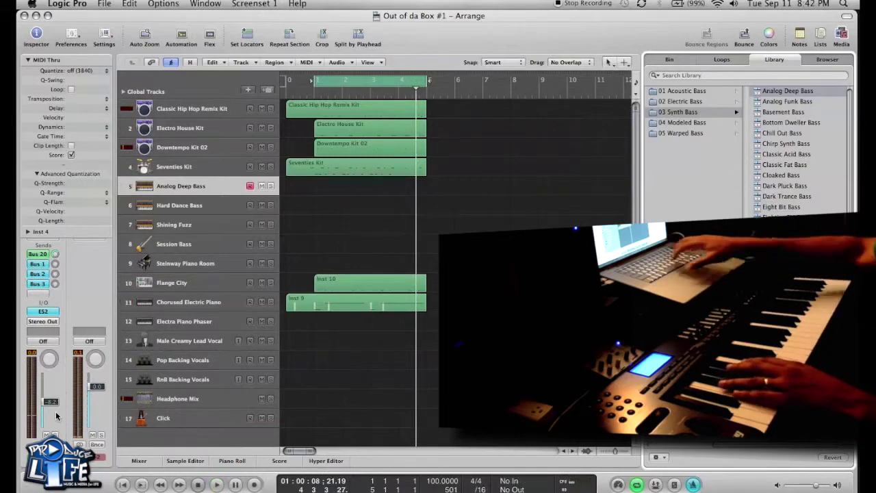
{"action": "key", "text": "r"}
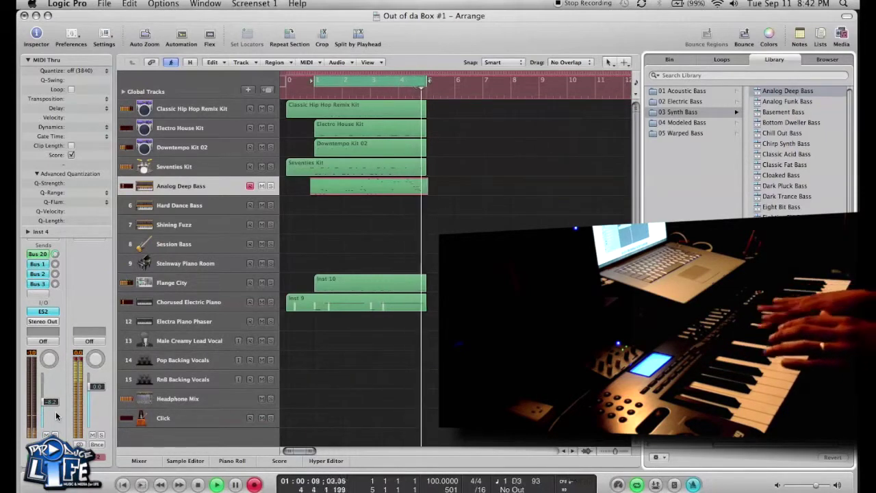
Keep the bass take, quantize the Inst 4 region to 1/16 notes, play it, and select Flange City
{"action": "key", "text": "space"}
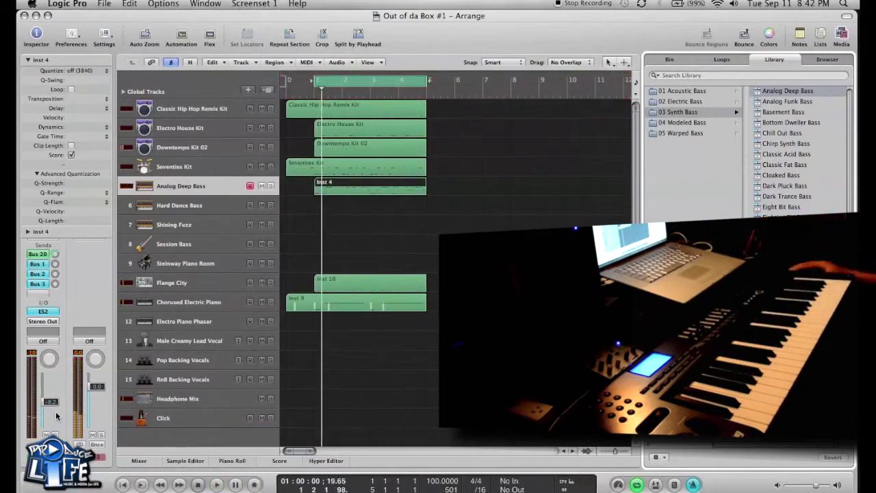
{"action": "left_click", "coordinate": [82, 70]}
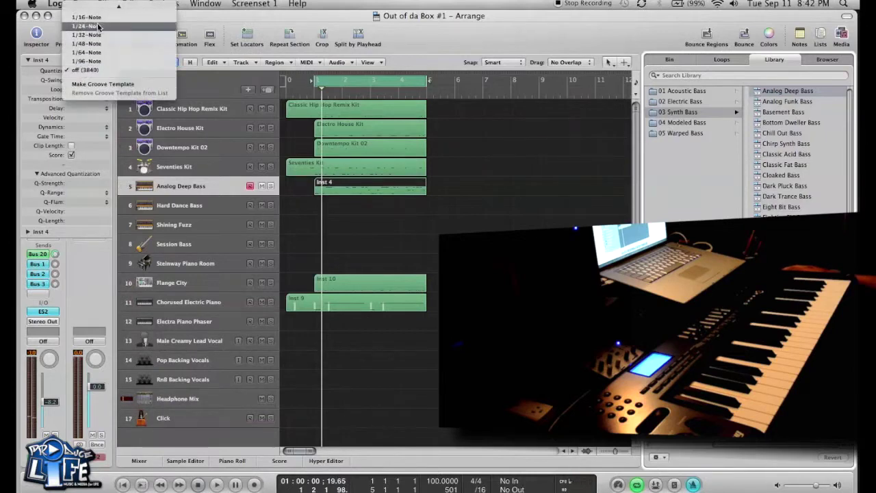
{"action": "left_click", "coordinate": [97, 22]}
{"action": "key", "text": "space"}
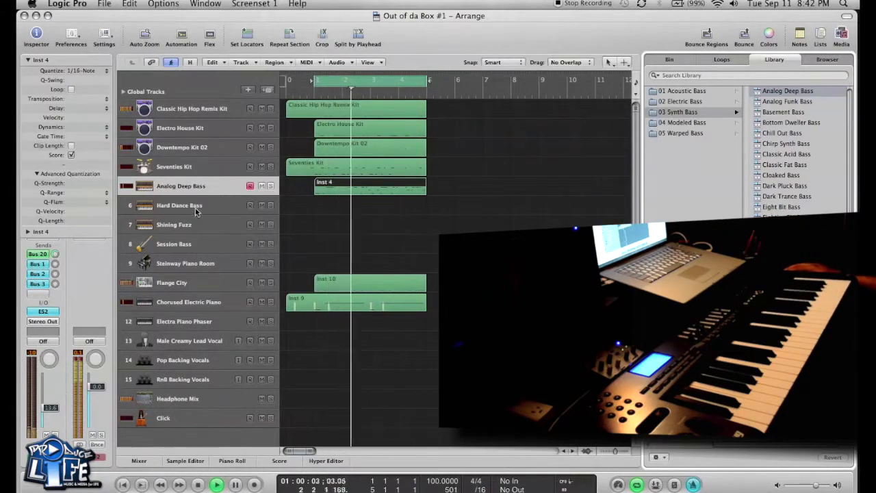
{"action": "left_click", "coordinate": [198, 284]}
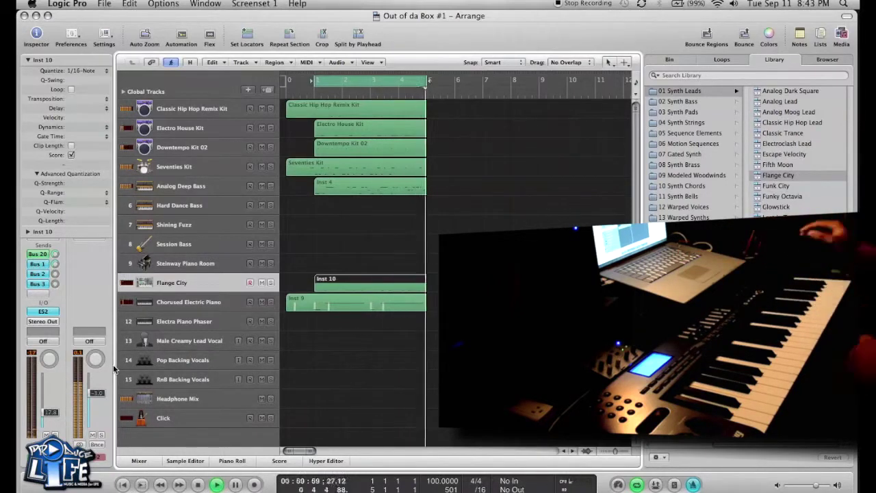
Select Steinway Piano Room, stop, return to the project start, and record a piano part
{"action": "left_click", "coordinate": [201, 262]}
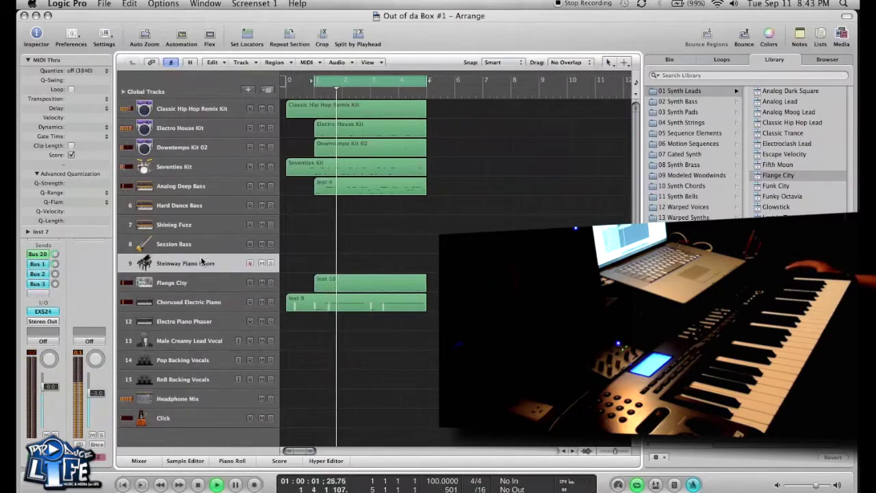
{"action": "key", "text": "space"}
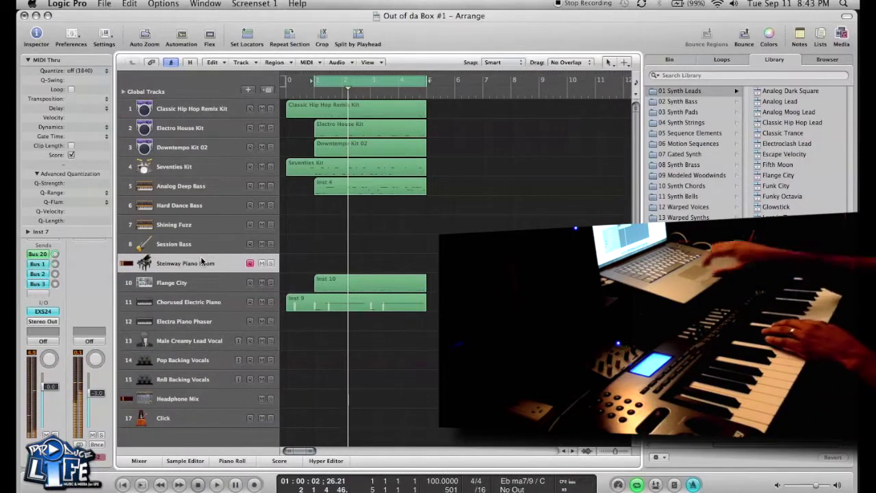
{"action": "key", "text": "Return"}
{"action": "key", "text": "r"}
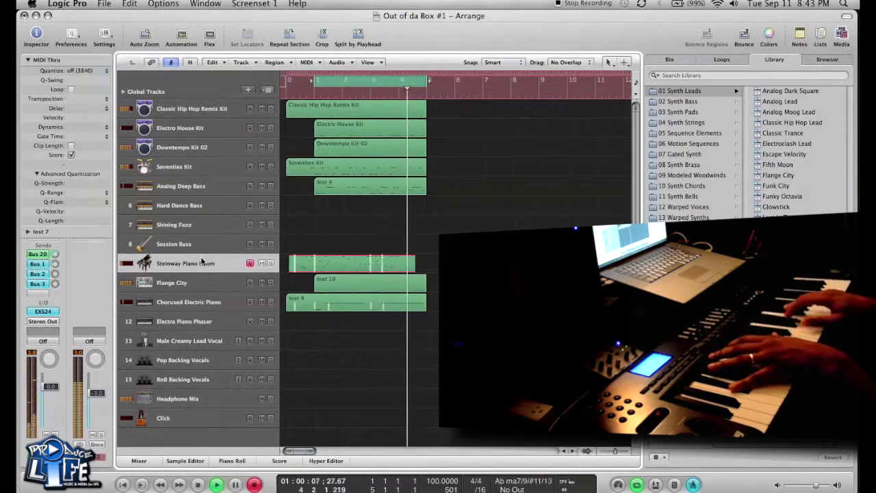
Stop recording the piano take and quantize the Steinway Piano region to 1/32 notes
{"action": "key", "text": "space"}
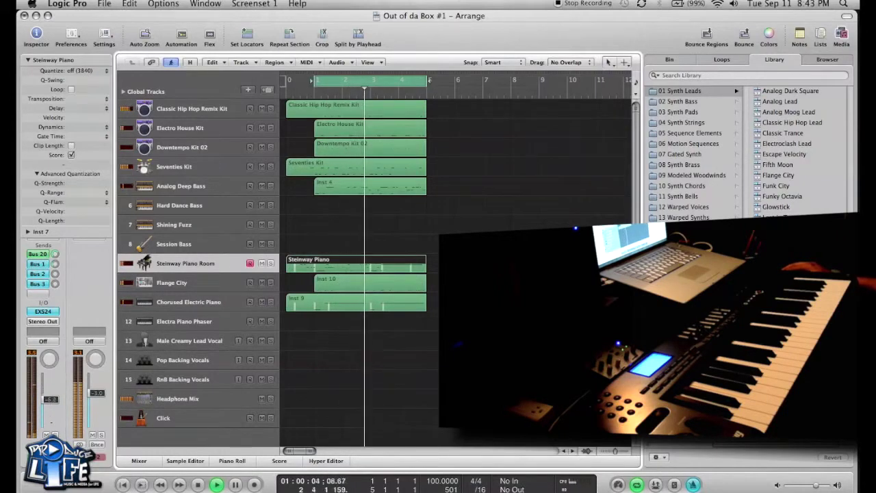
{"action": "left_click", "coordinate": [84, 70]}
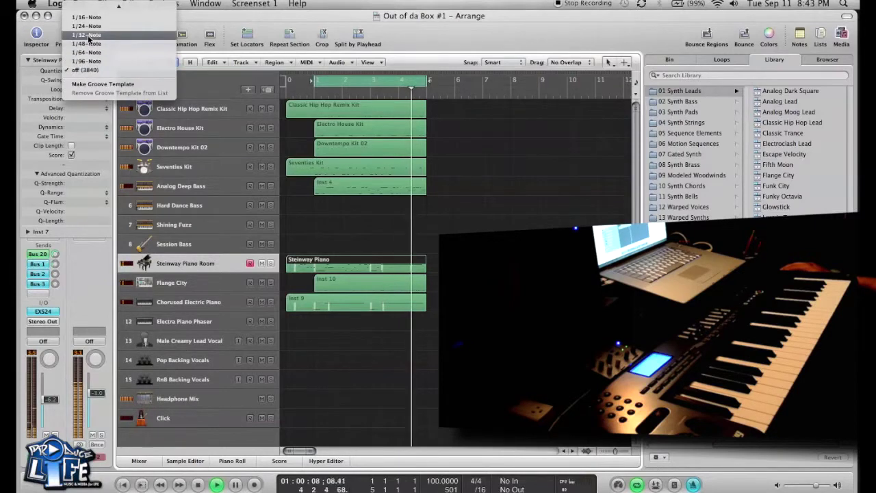
{"action": "left_click", "coordinate": [89, 40]}
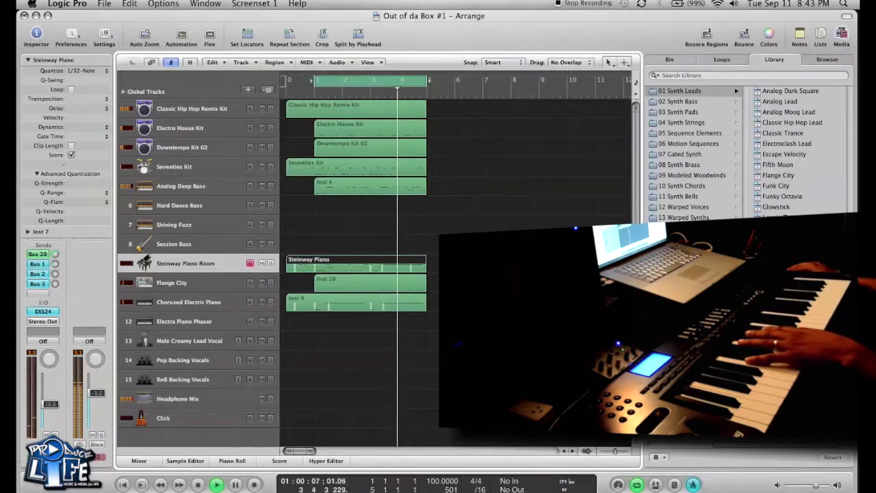
Select the Session Bass track on track 8 to show its Electric Bass patches
{"action": "left_click", "coordinate": [197, 244]}
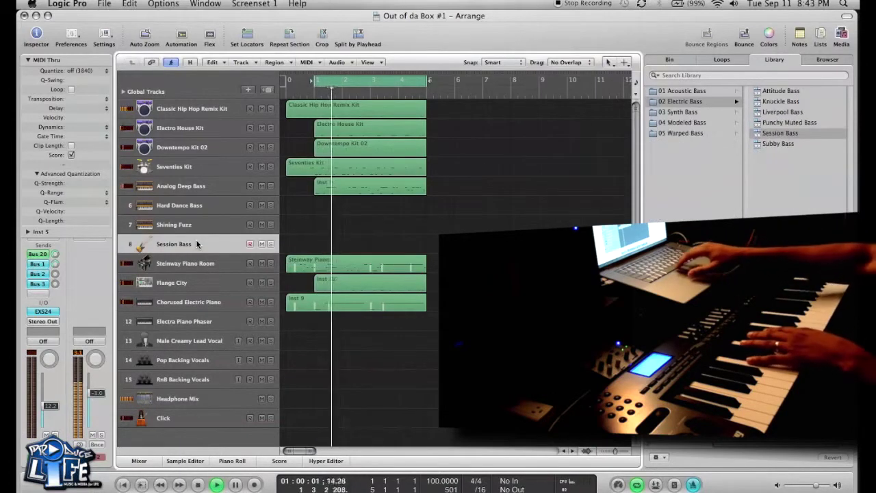